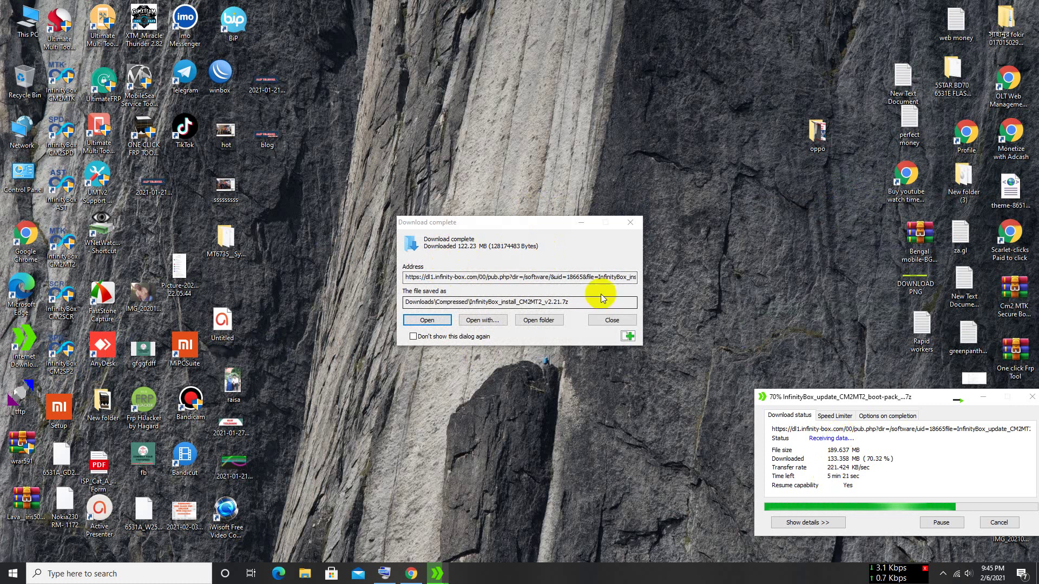
- Move the download-complete notice aside and select the CM2MT2 desktop shortcut
left_click_drag(510, 222, 624, 175)
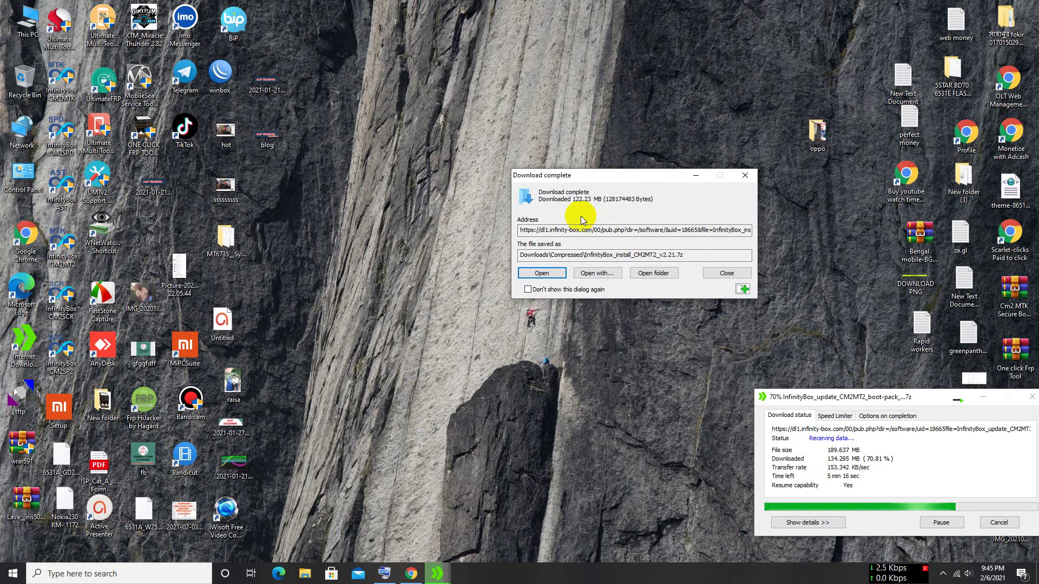
left_click_drag(696, 255, 632, 255)
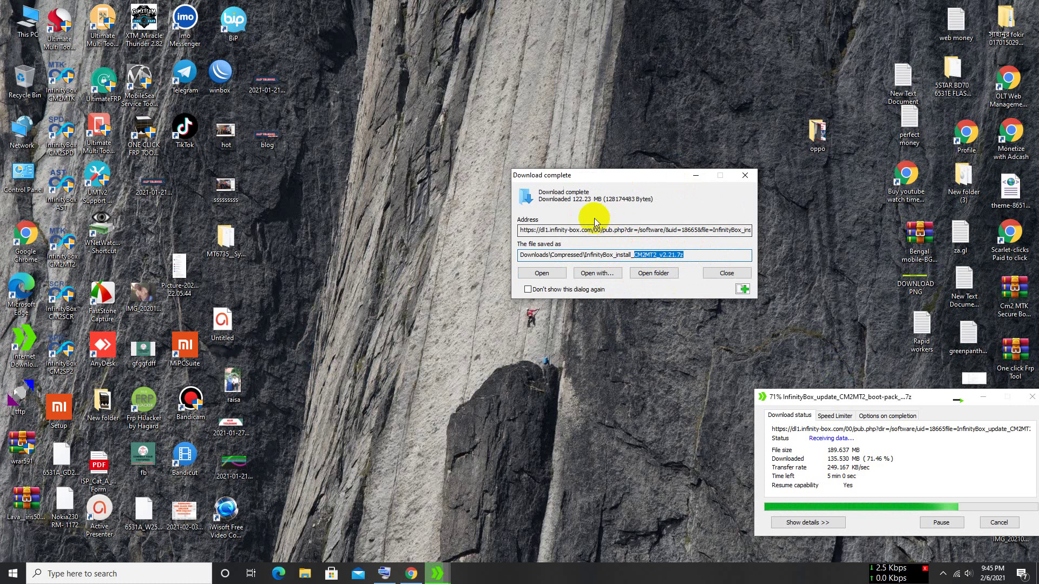
left_click_drag(606, 178, 655, 160)
left_click(695, 332)
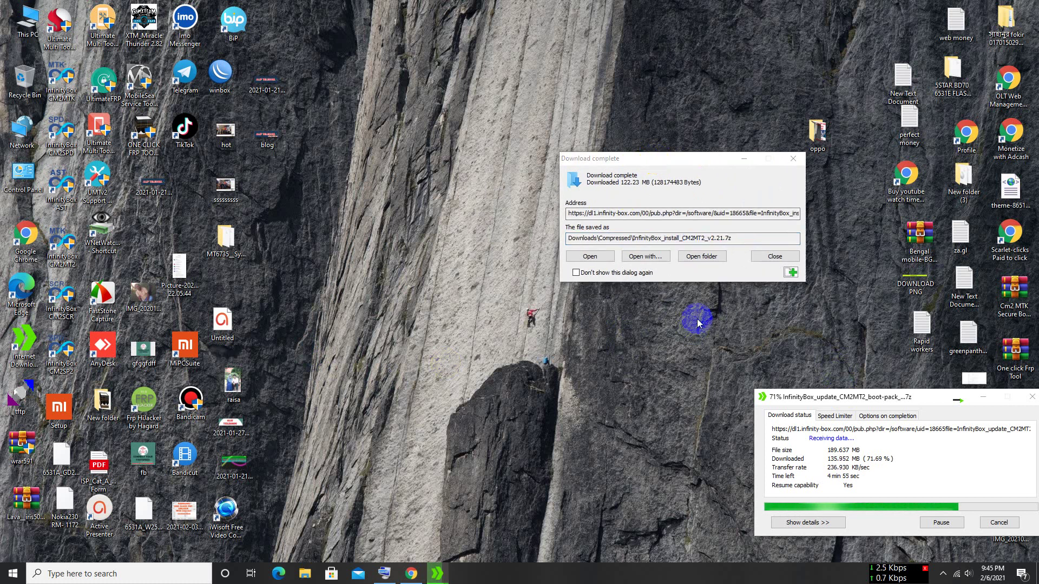
left_click(76, 259)
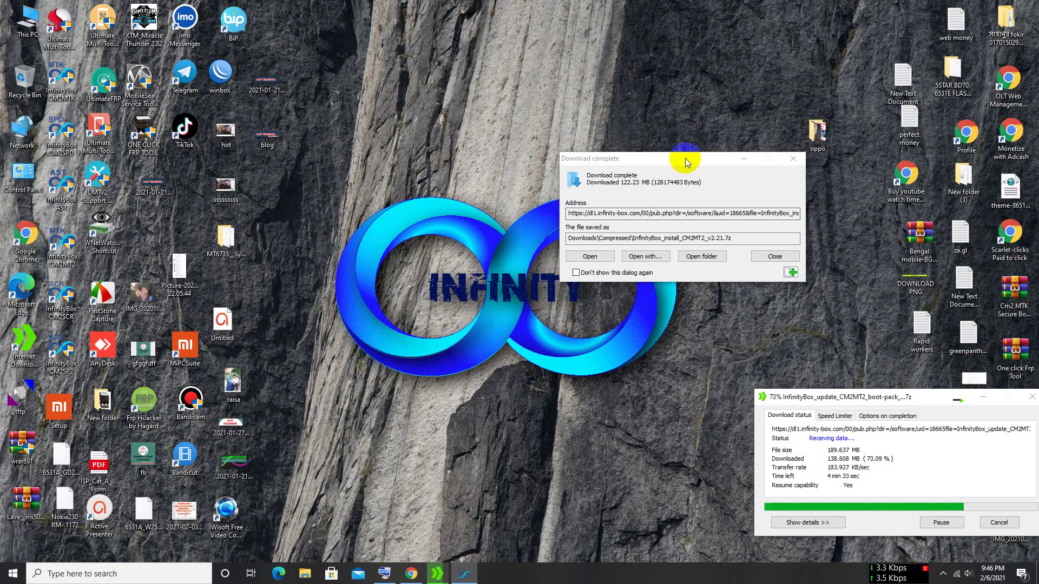
- Launch CM2MT2 v2.19 and settle its window near the top of the screen
left_click_drag(684, 159, 894, 228)
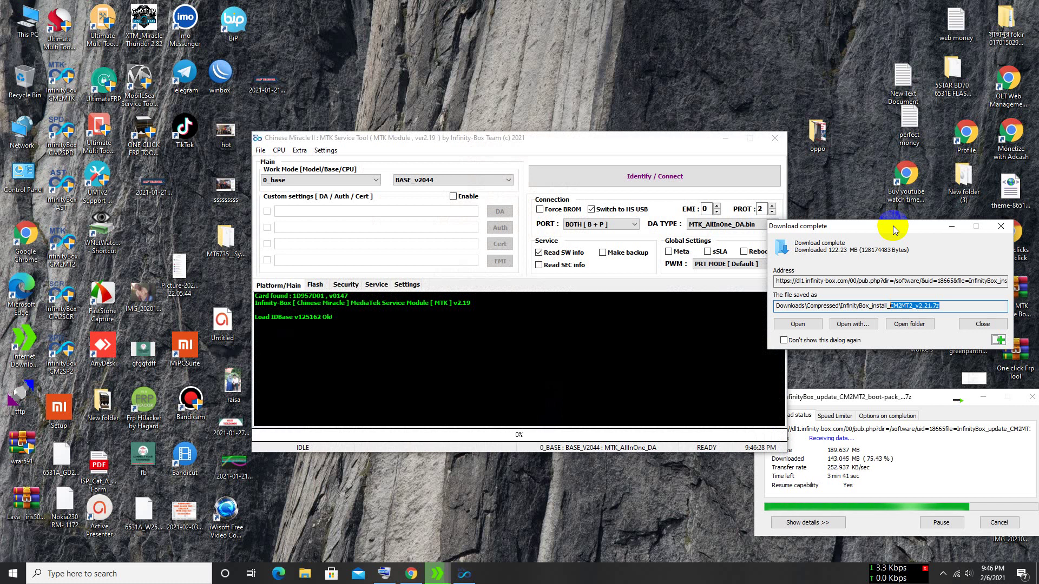
left_click_drag(479, 140, 441, 151)
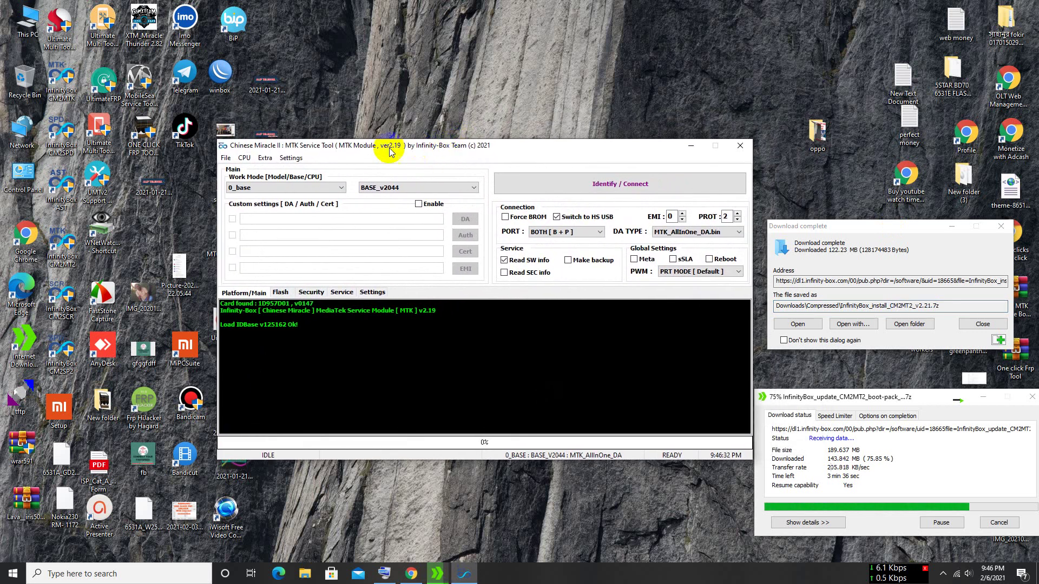
left_click_drag(450, 148, 448, 179)
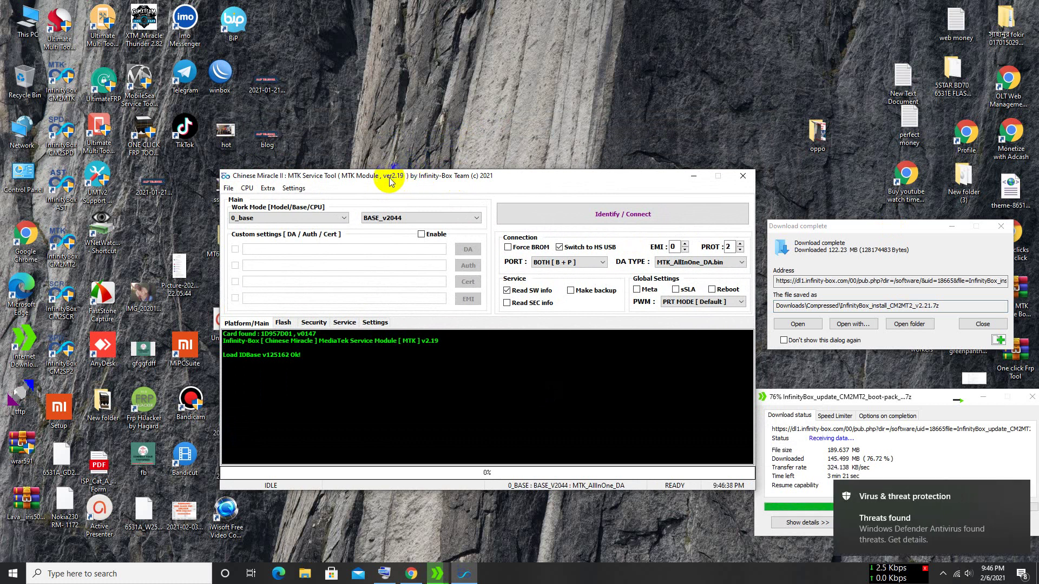
left_click_drag(508, 179, 516, 94)
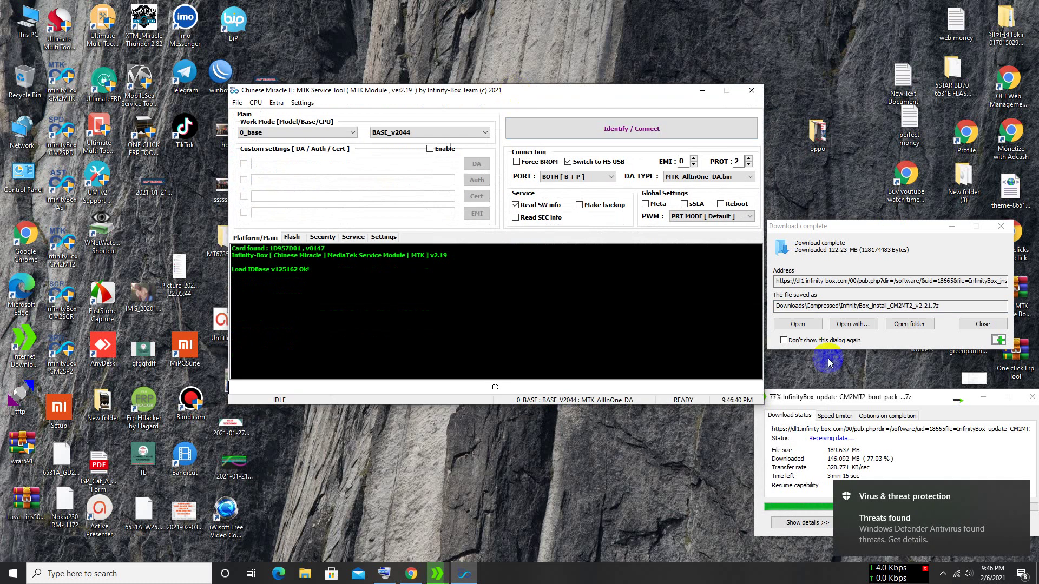
left_click(1021, 497)
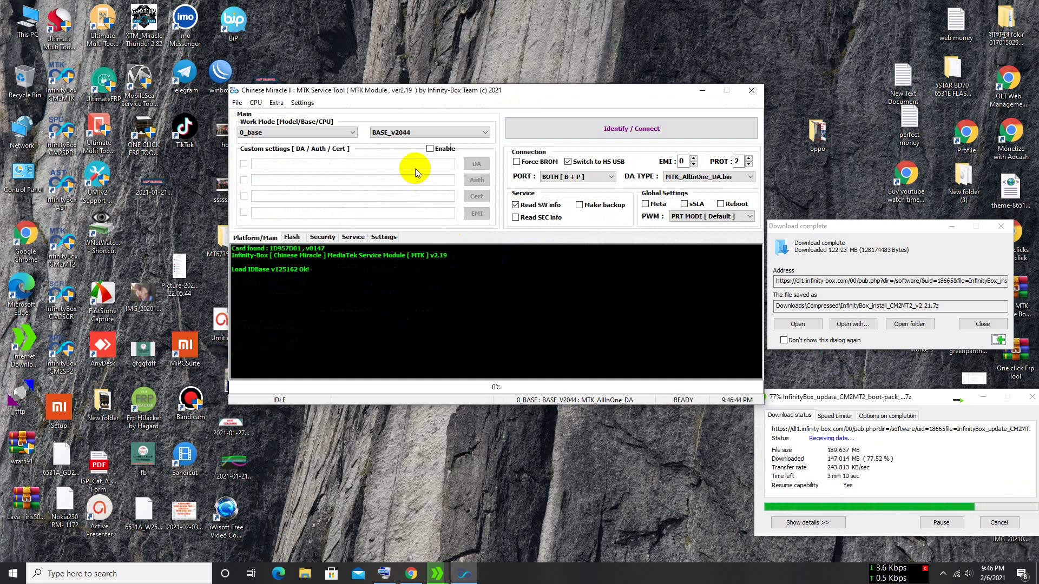
- Set the work mode to Oppo with model A5s_A12_A31_MartviewForum
left_click(352, 133)
scroll(326, 164, "down", 2)
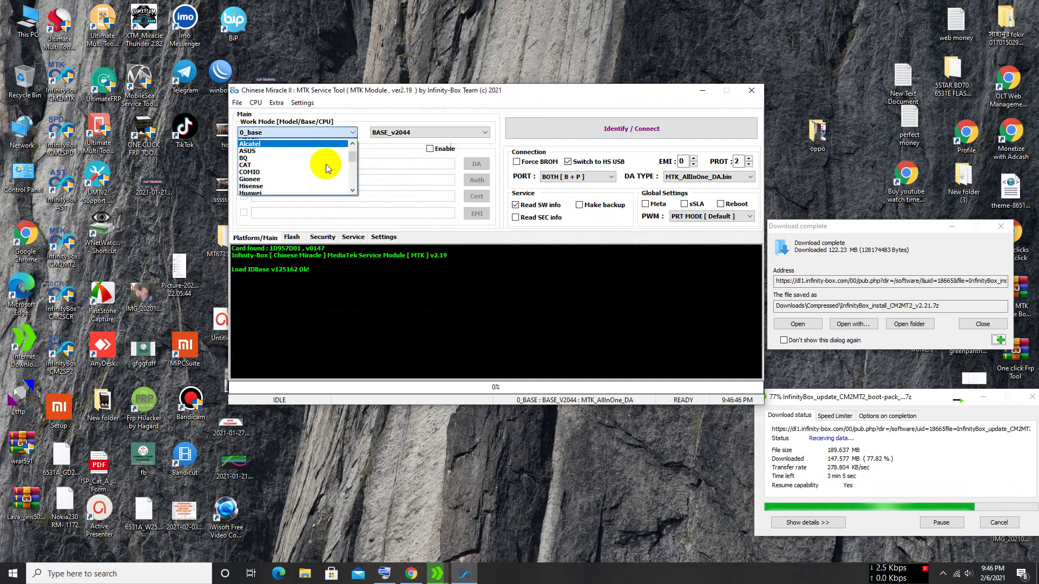
scroll(308, 167, "down", 3)
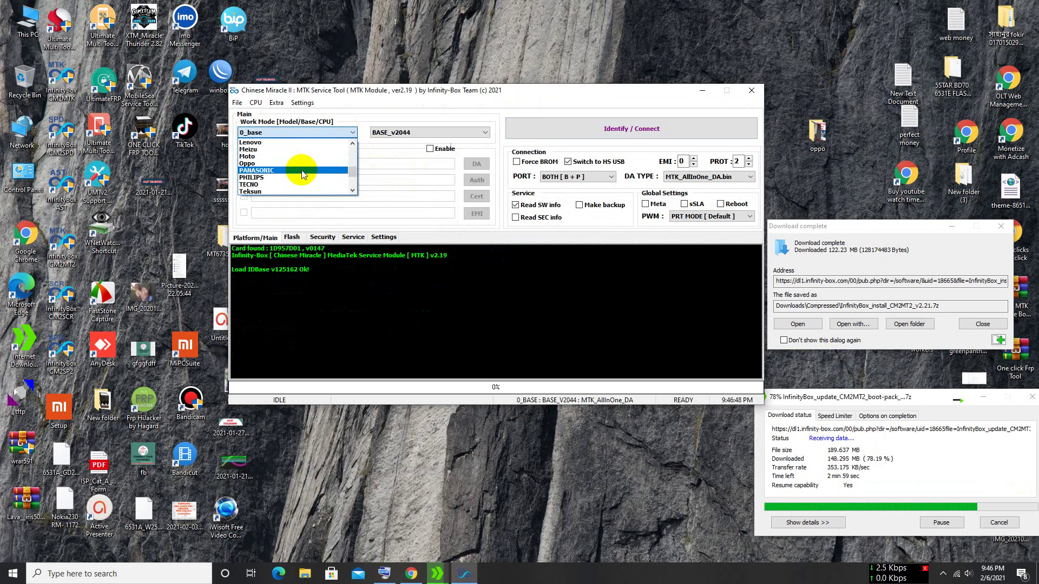
left_click(300, 164)
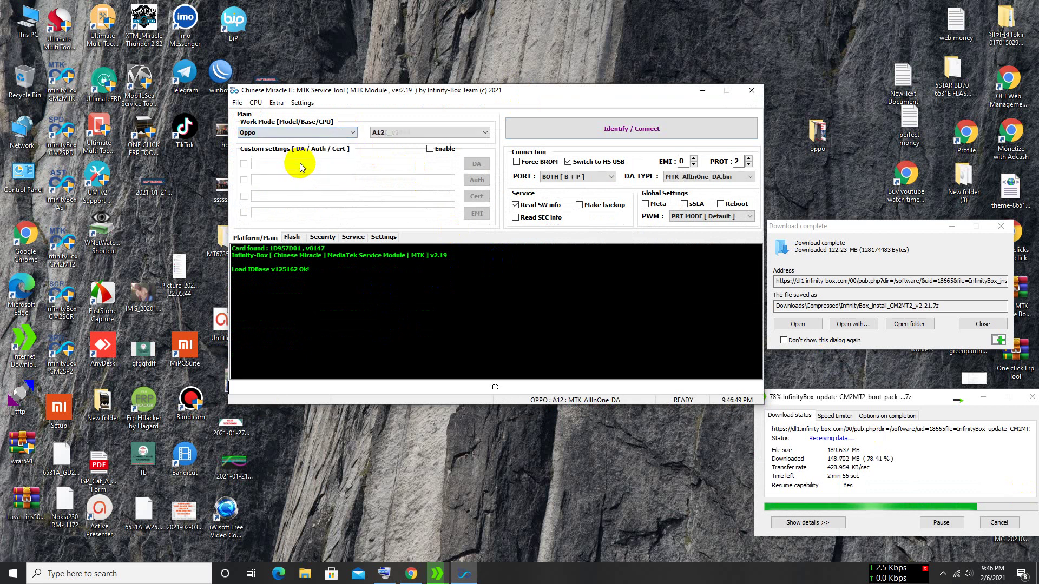
left_click(402, 133)
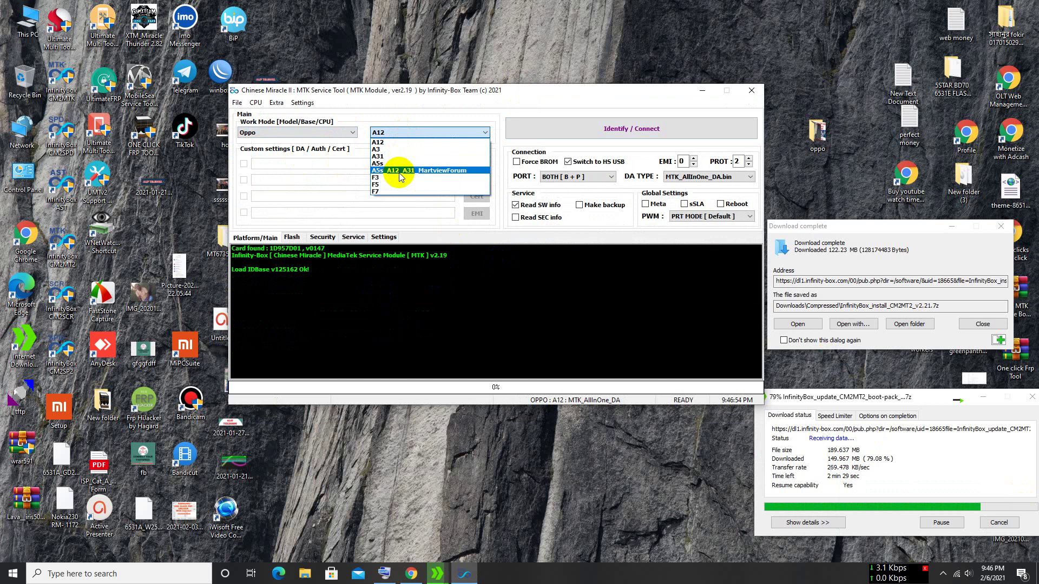
left_click(456, 171)
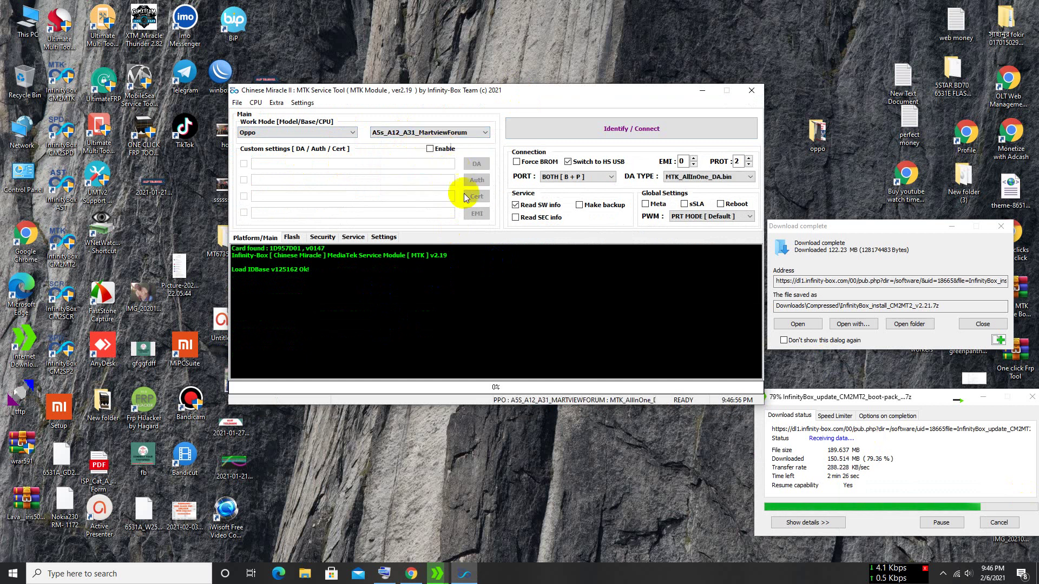
left_click(431, 318)
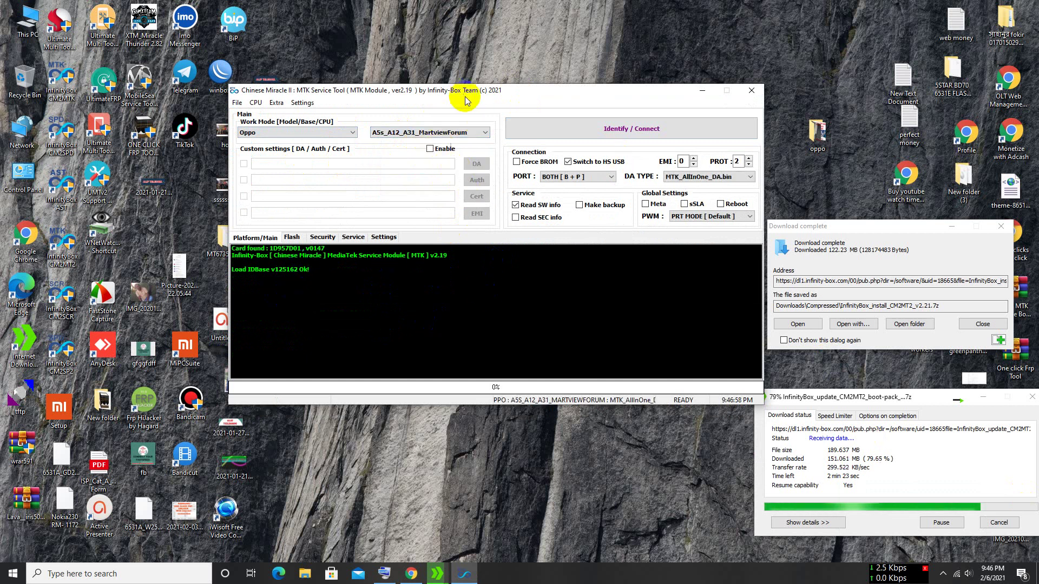
- Look over the log output, then close the v2.19 tool
left_click_drag(466, 92, 472, 74)
left_click(492, 296)
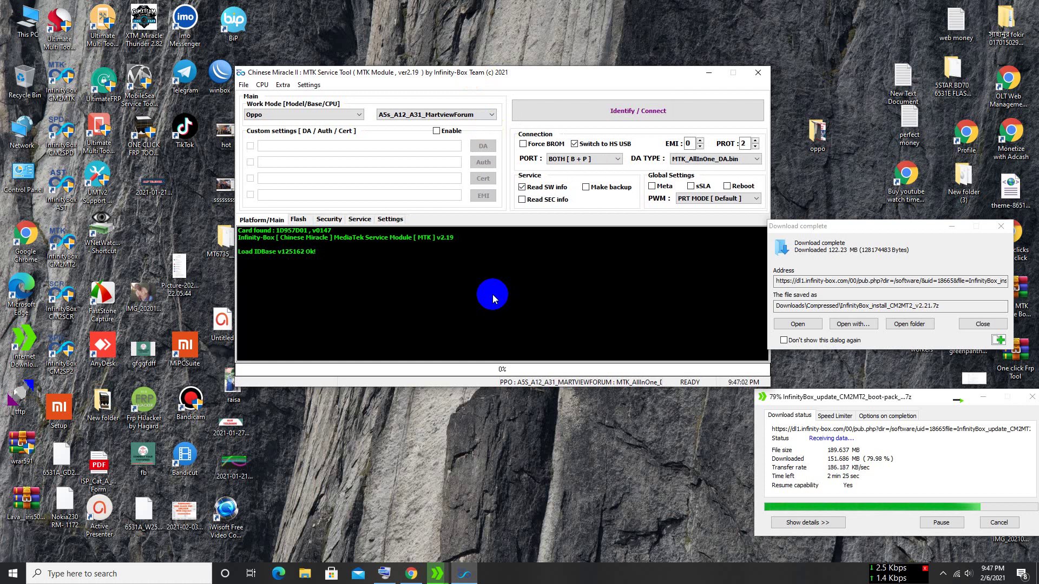
left_click_drag(492, 298, 328, 316)
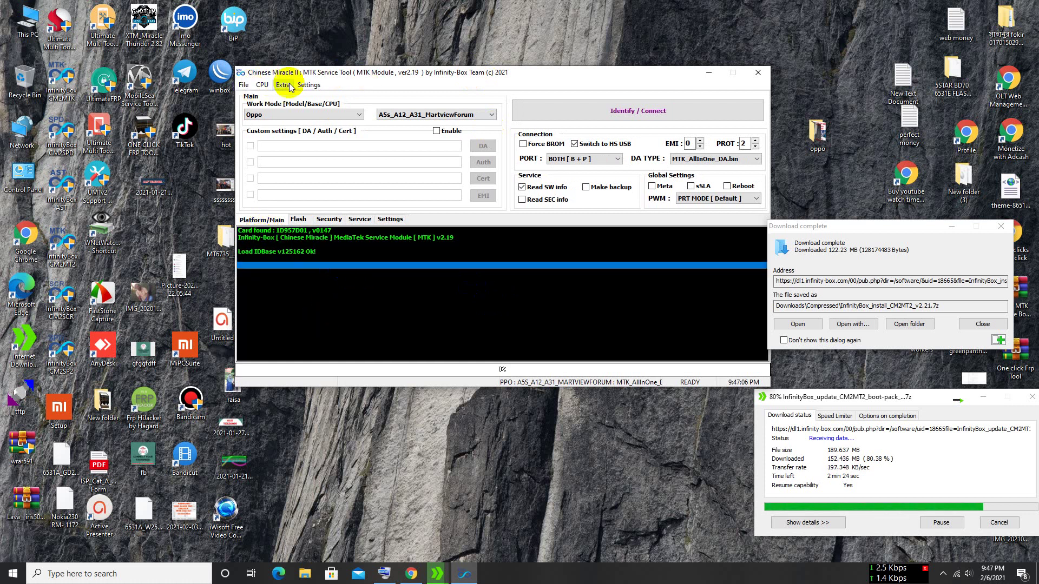
left_click(759, 72)
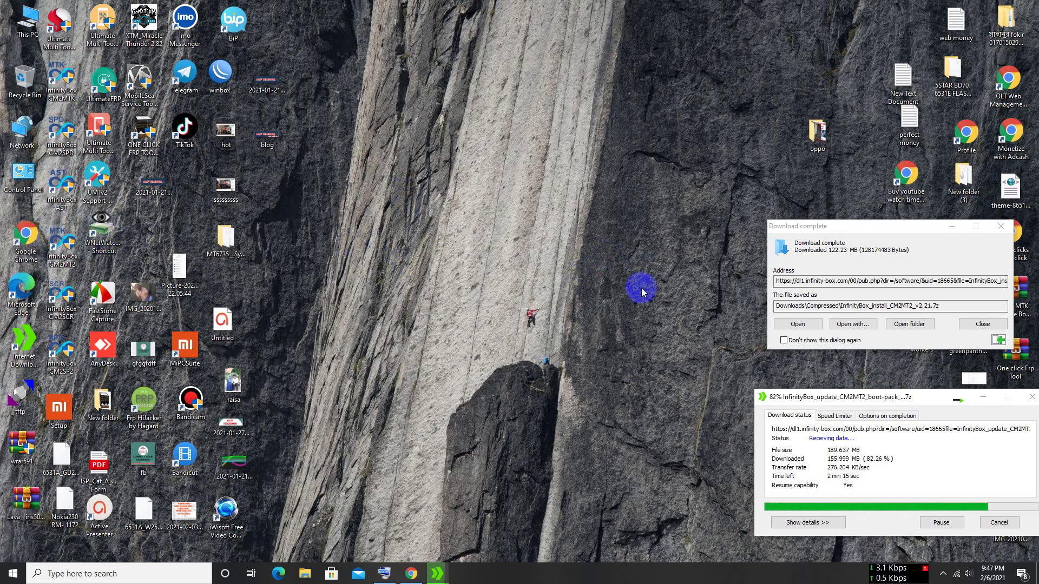
- Open the CM2MT2 shortcut's file location in File Explorer
double_click(60, 233)
right_click(60, 233)
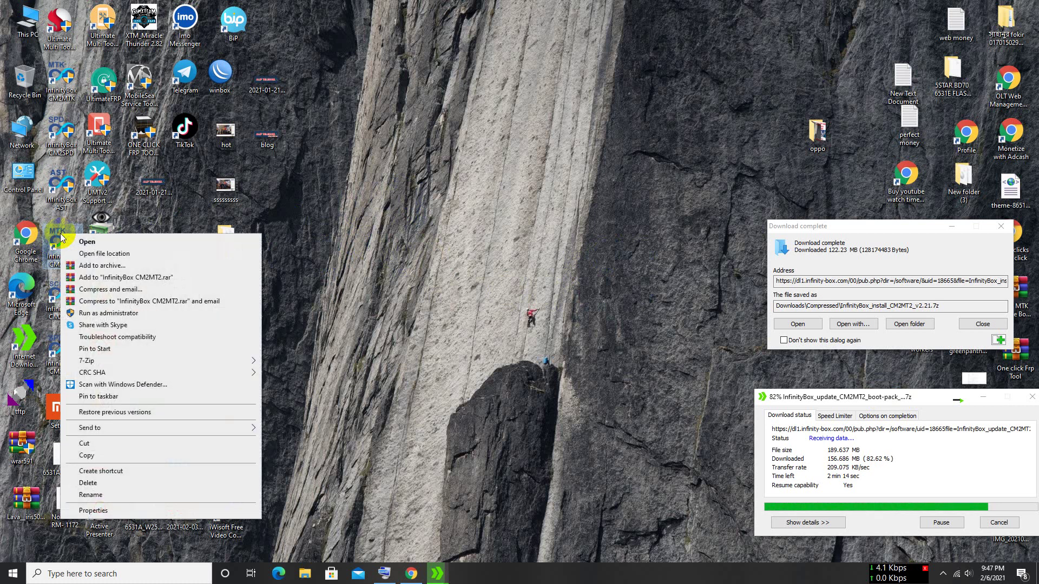
left_click(102, 257)
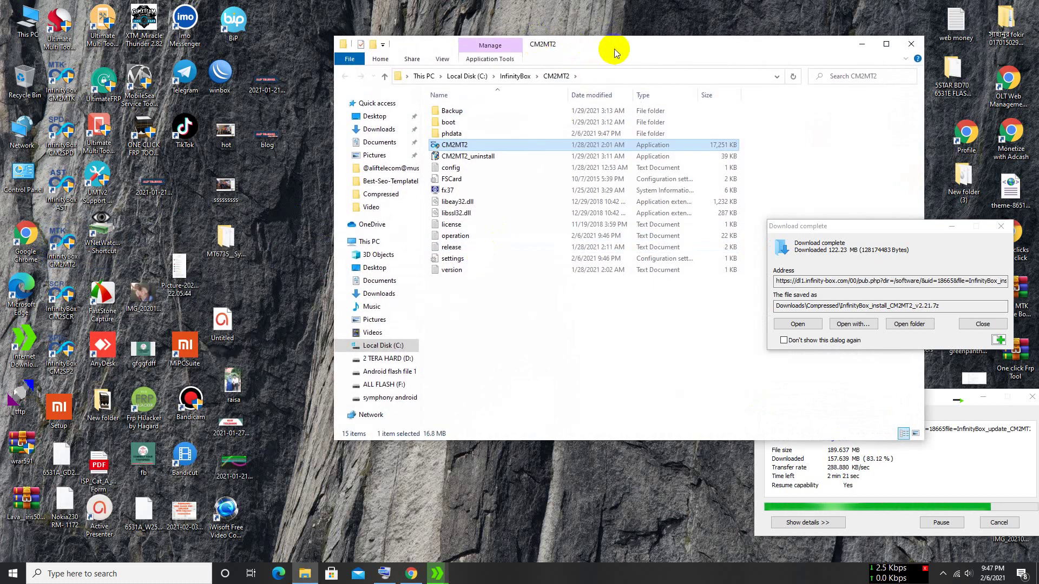
left_click_drag(615, 46, 537, 49)
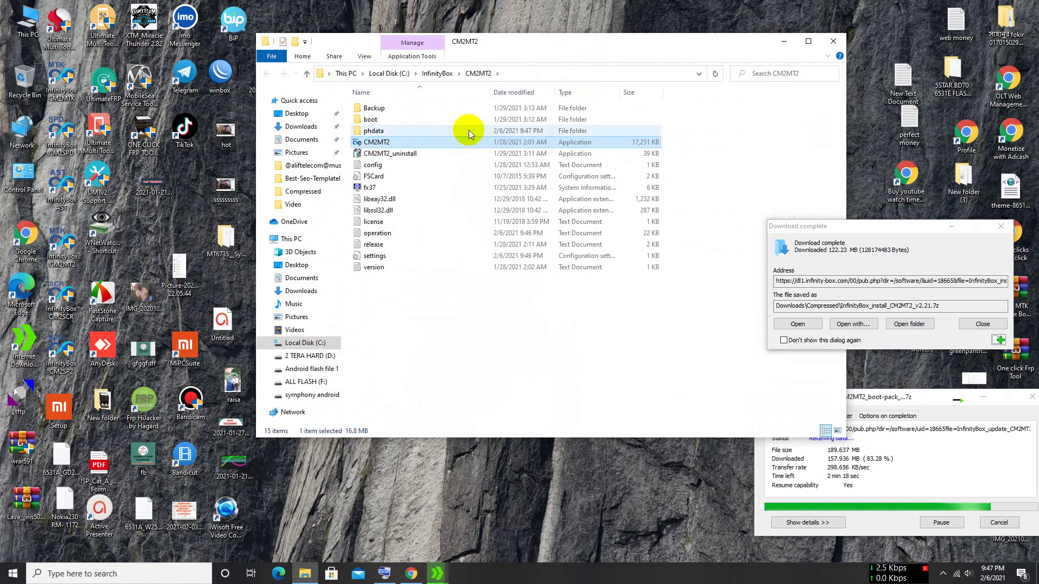
- Run CM2MT2_uninstall to remove CM2MT2 v2.19, confirming and closing the uninstaller
left_click(390, 154)
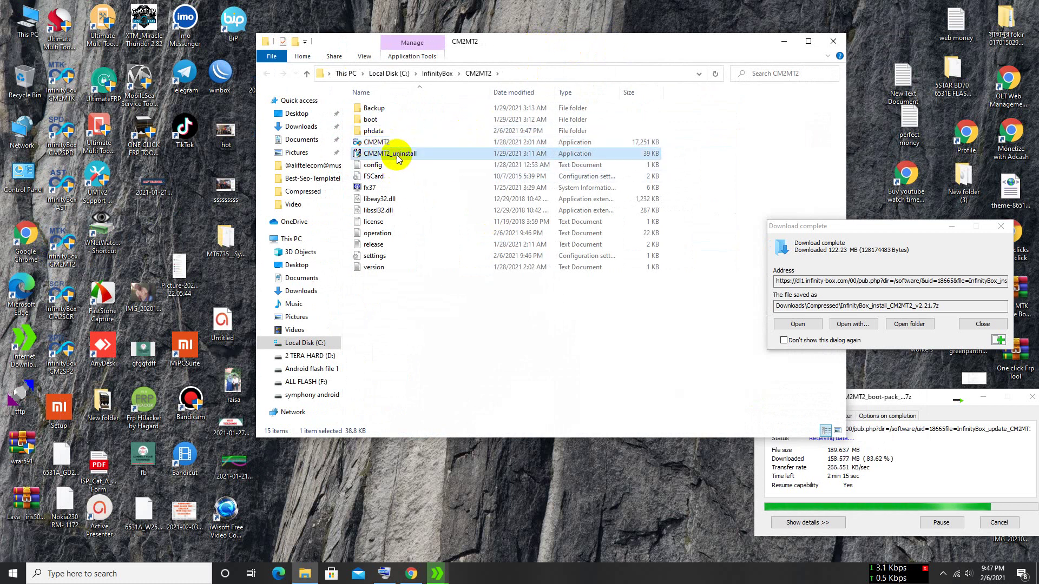
double_click(397, 155)
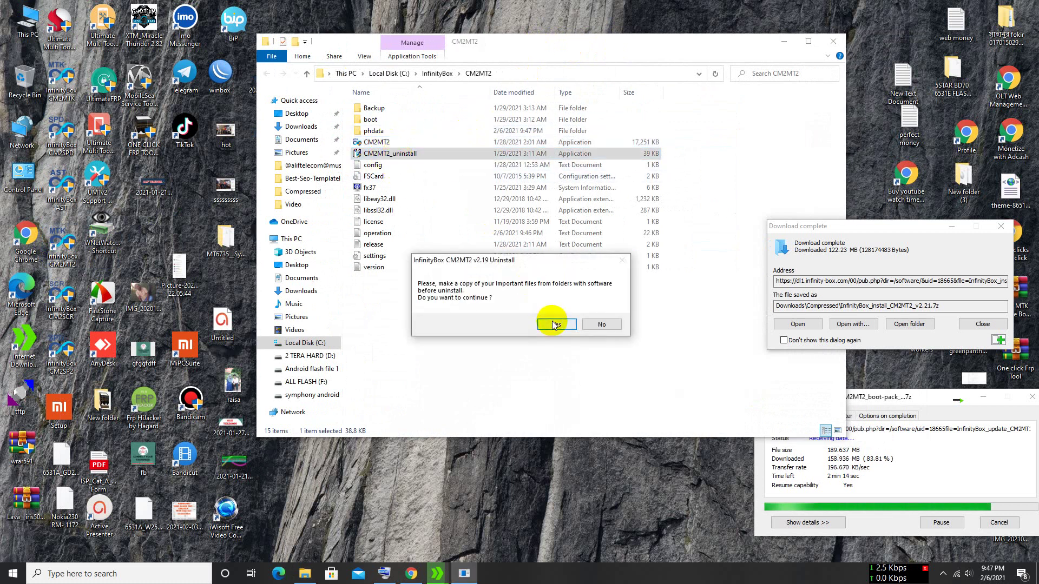
left_click(553, 325)
left_click(601, 348)
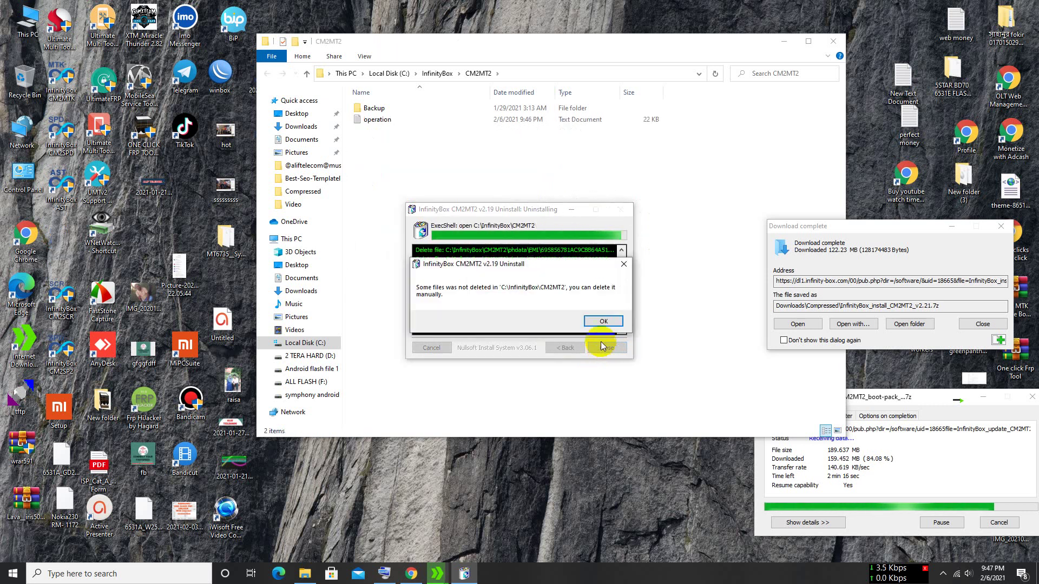
left_click(599, 321)
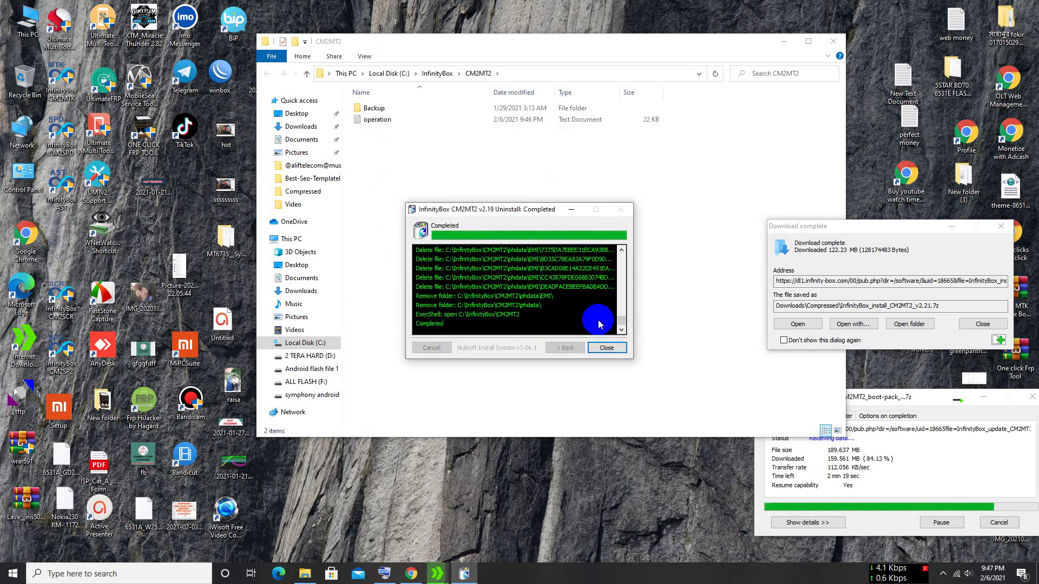
left_click(607, 347)
- Delete the leftover Backup folder and operation file, then close the empty folder
left_click_drag(406, 146, 376, 107)
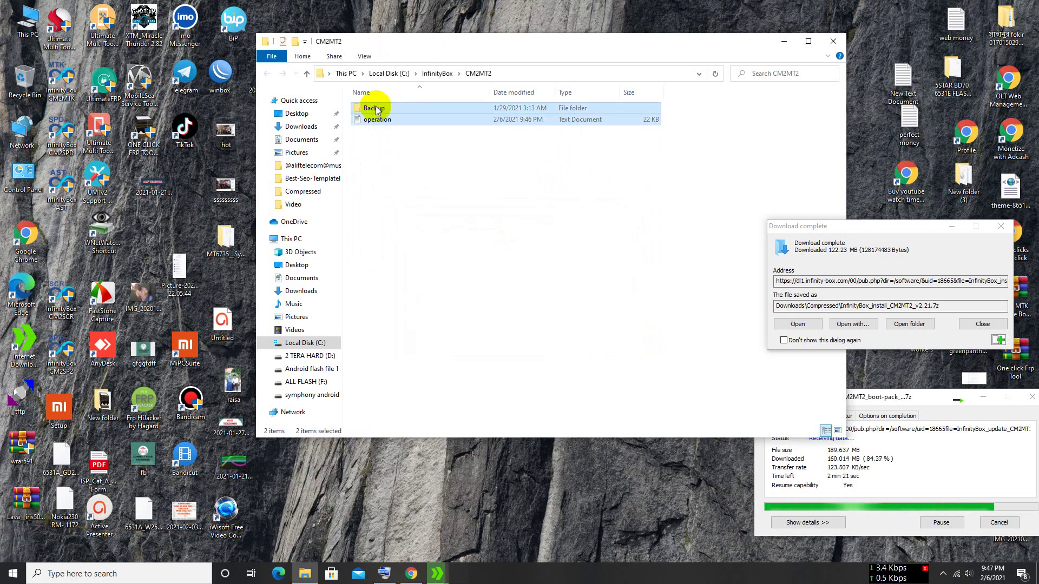
right_click(376, 107)
left_click(423, 295)
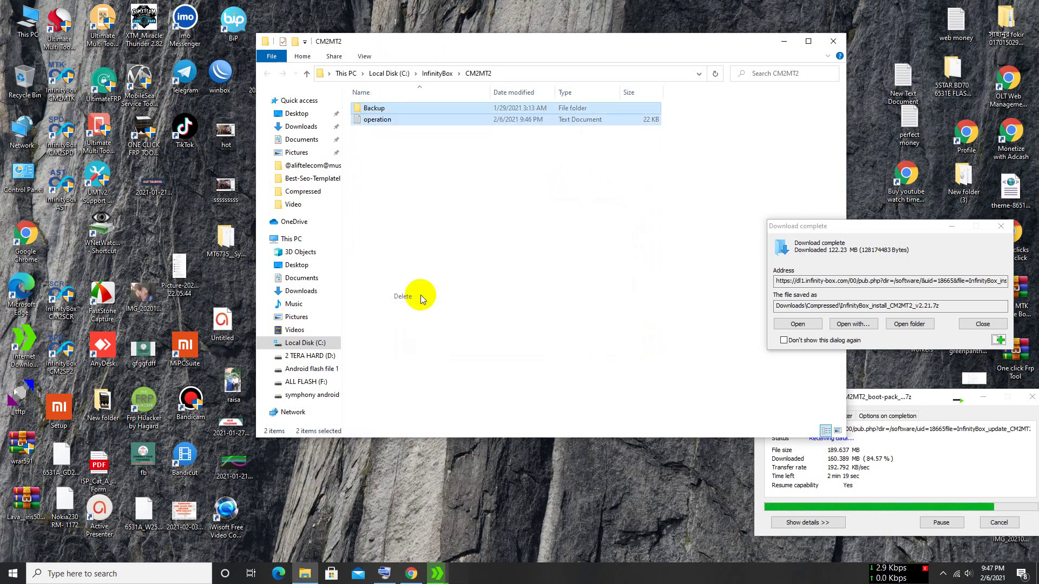
left_click(833, 41)
left_click_drag(867, 225, 527, 183)
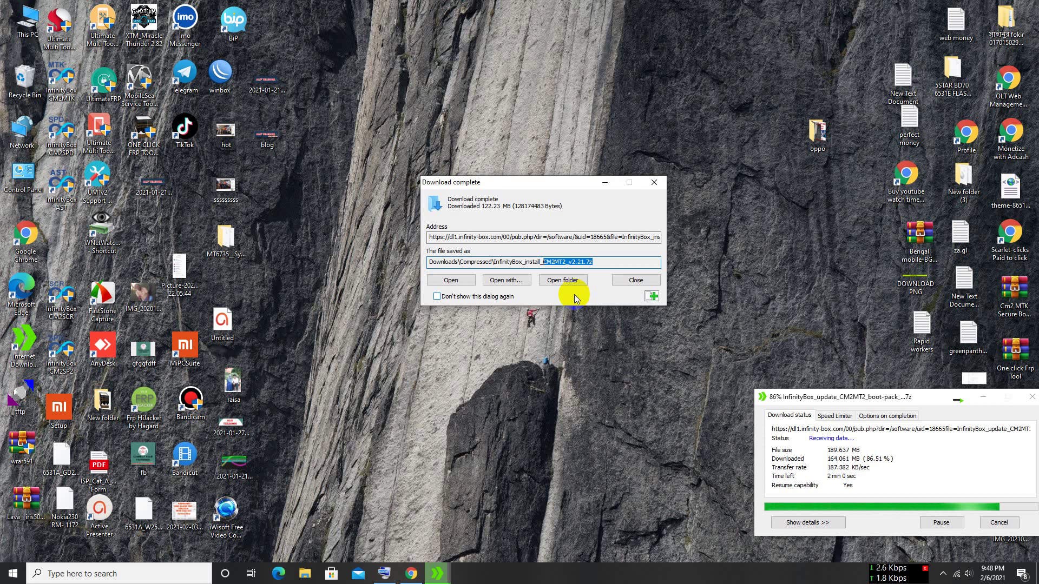
- Extract InfinityBox_install_CM2MT2_v2.21 here in the Compressed folder, revealing its password prompt
left_click_drag(548, 181, 528, 155)
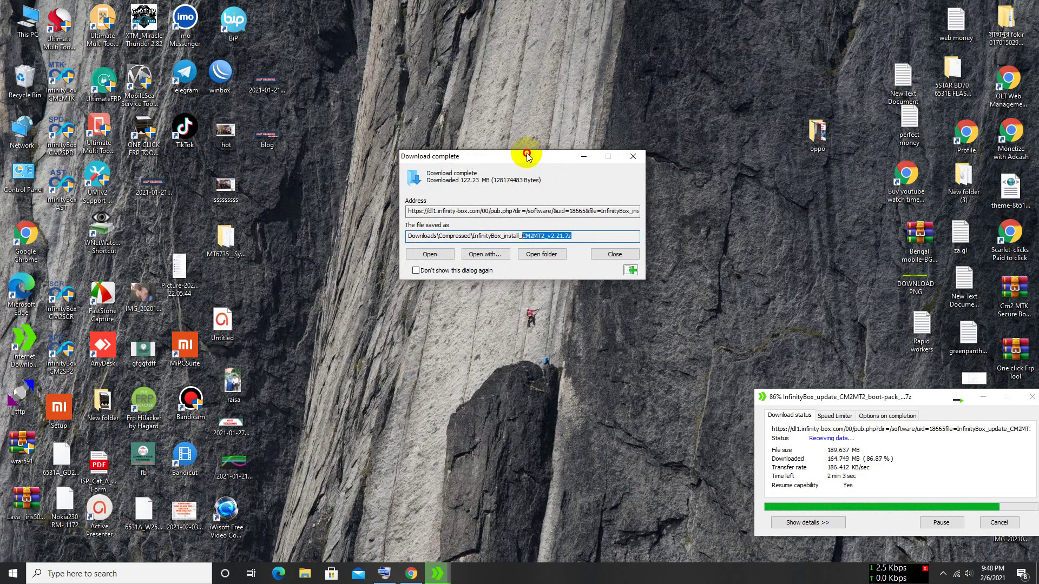
left_click(548, 260)
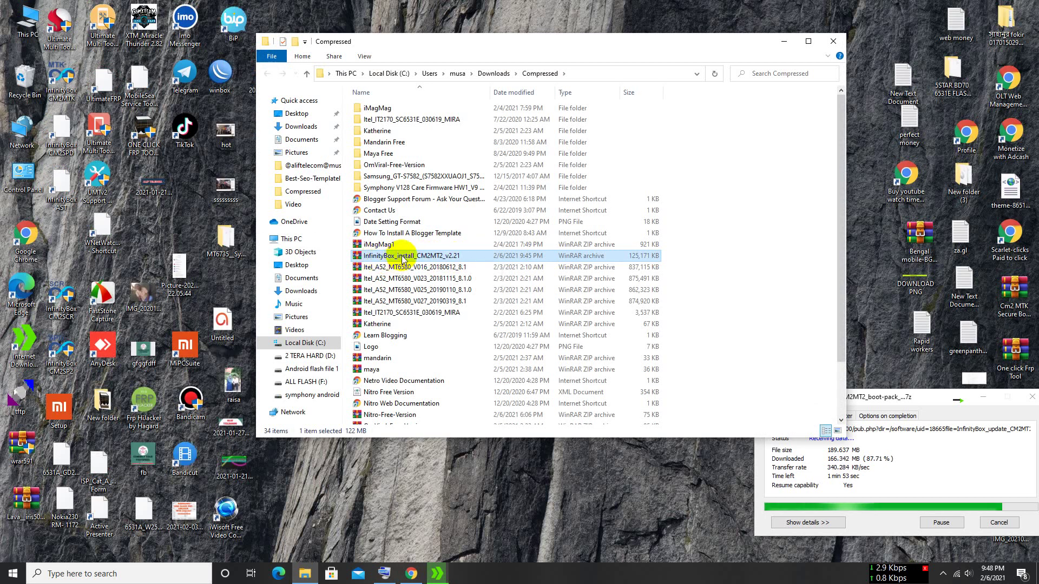
left_click(401, 255)
right_click(400, 256)
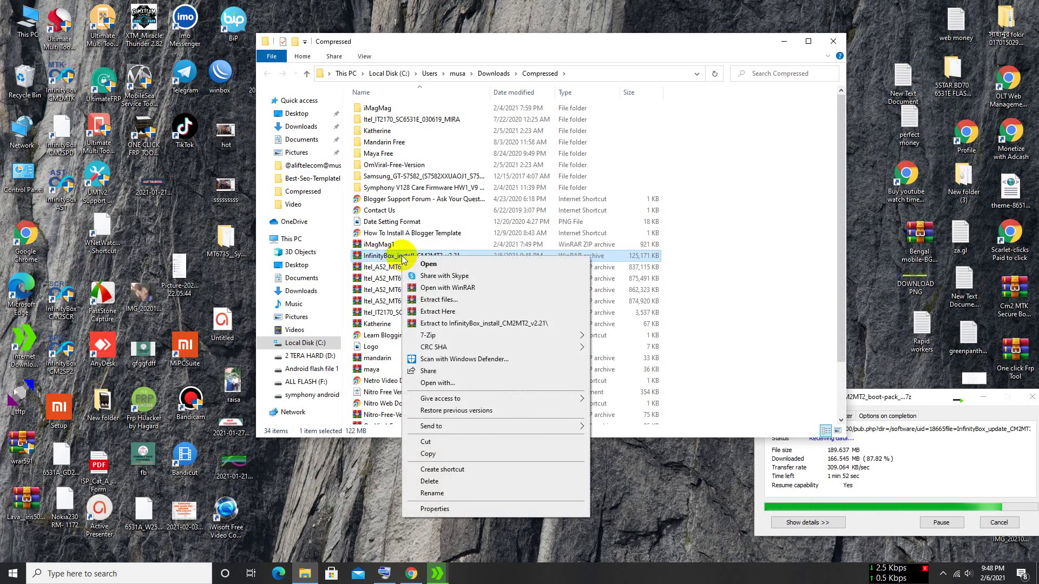
left_click(445, 312)
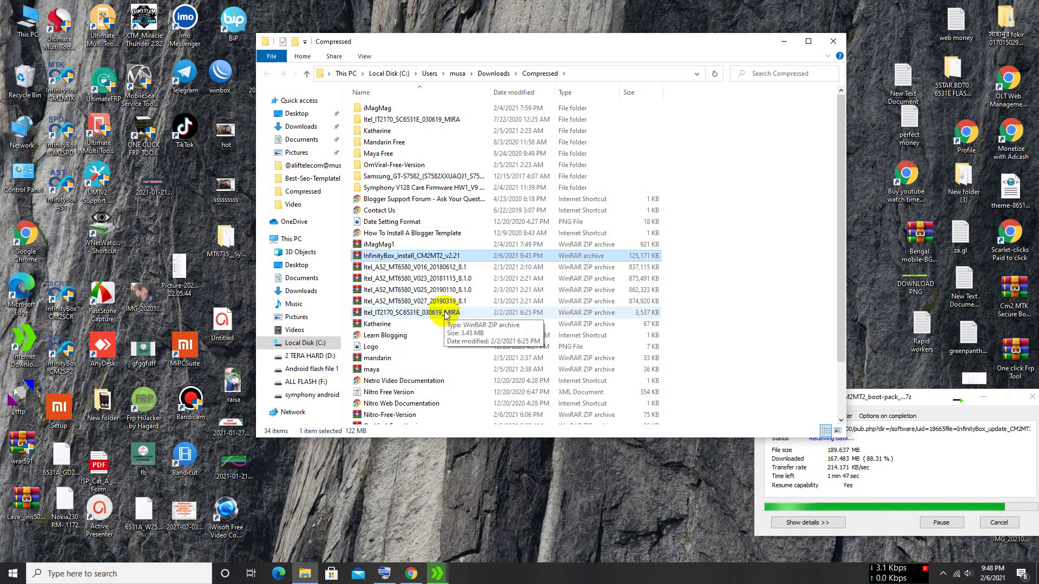
mouse_move(865, 398)
left_mouse_down()
mouse_move(878, 399)
mouse_move(847, 400)
left_mouse_up()
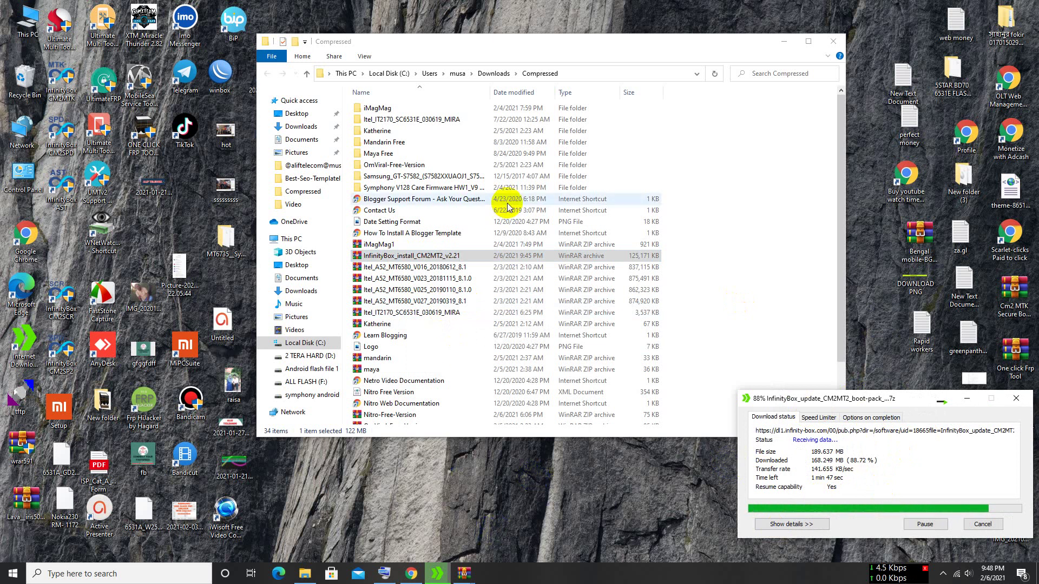
left_click_drag(632, 45, 610, 354)
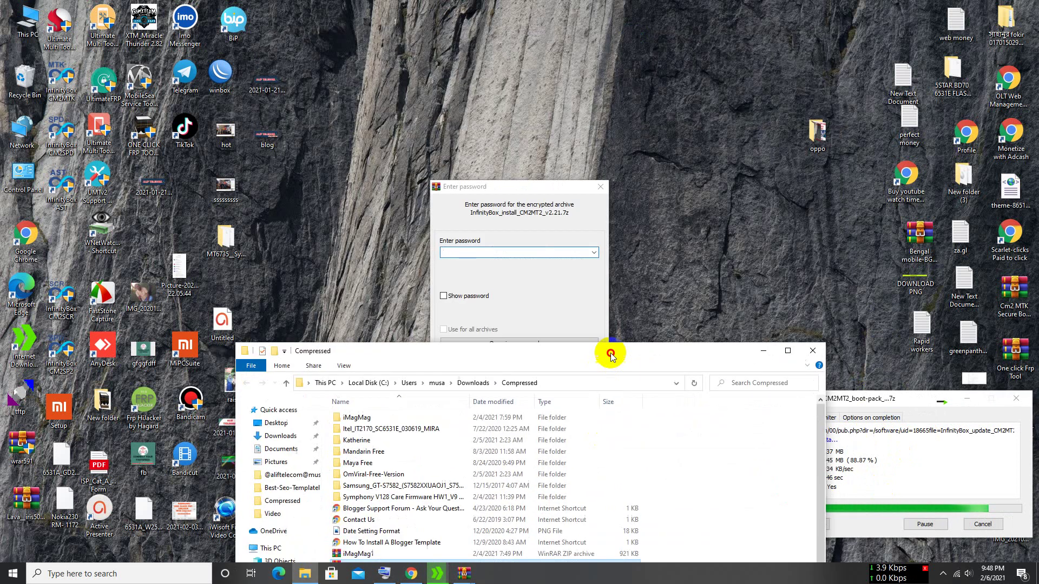
- Enter the archive password, verify it with Show password, and confirm extraction
left_click(468, 249)
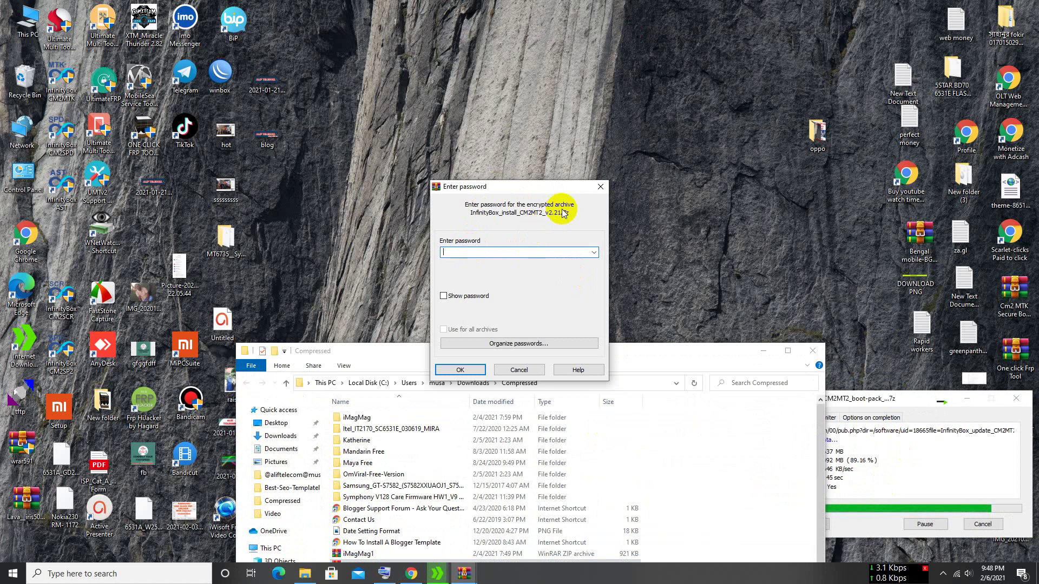
type("•••••")
type("678")
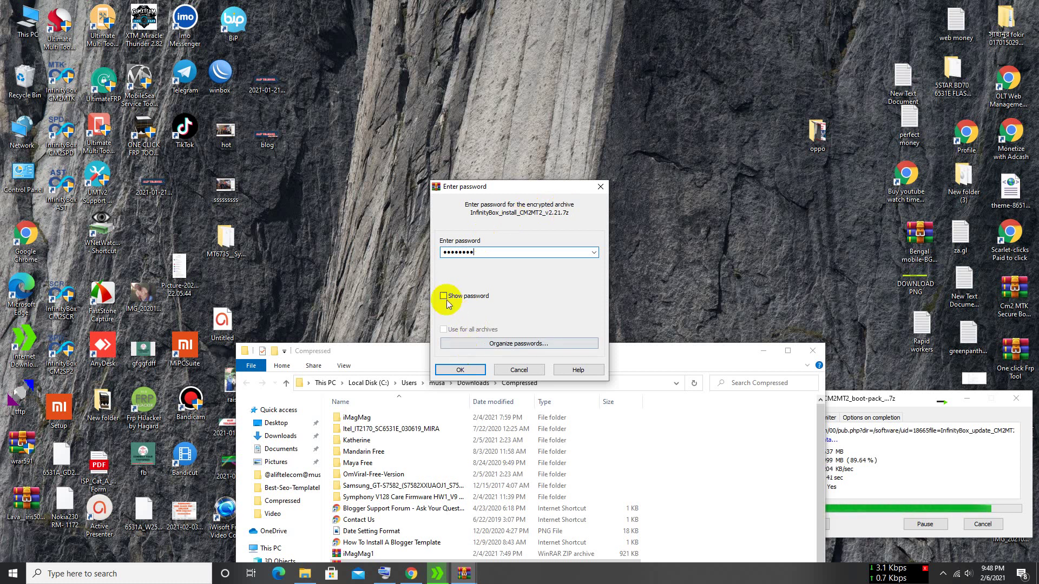
left_click(443, 296)
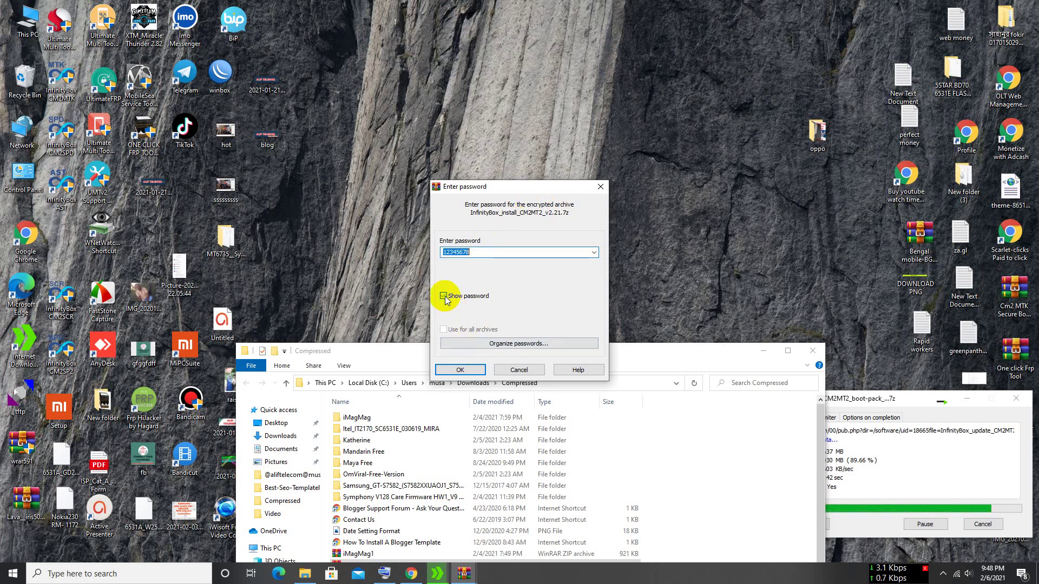
double_click(492, 255)
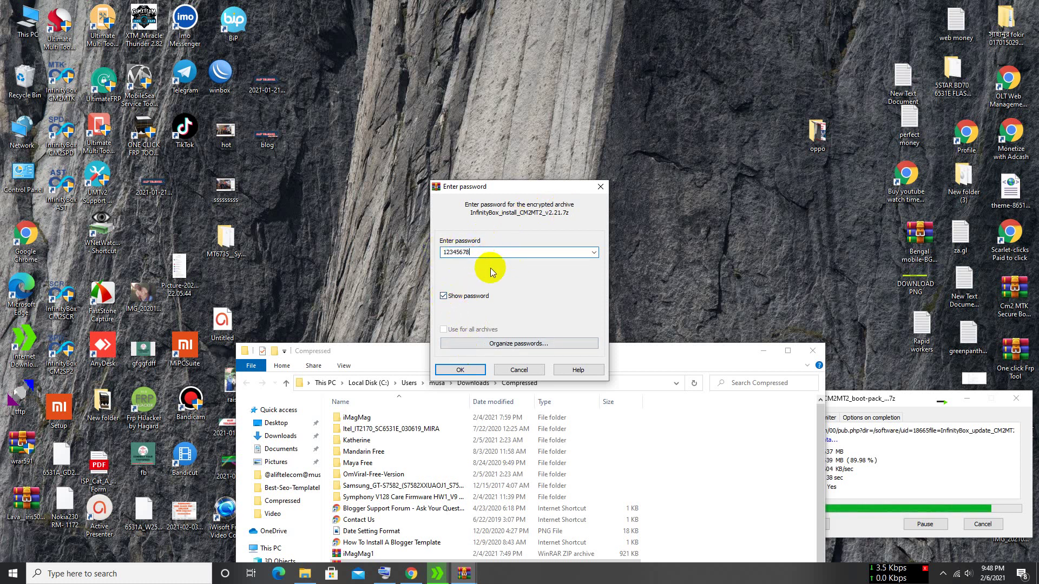
left_click(456, 370)
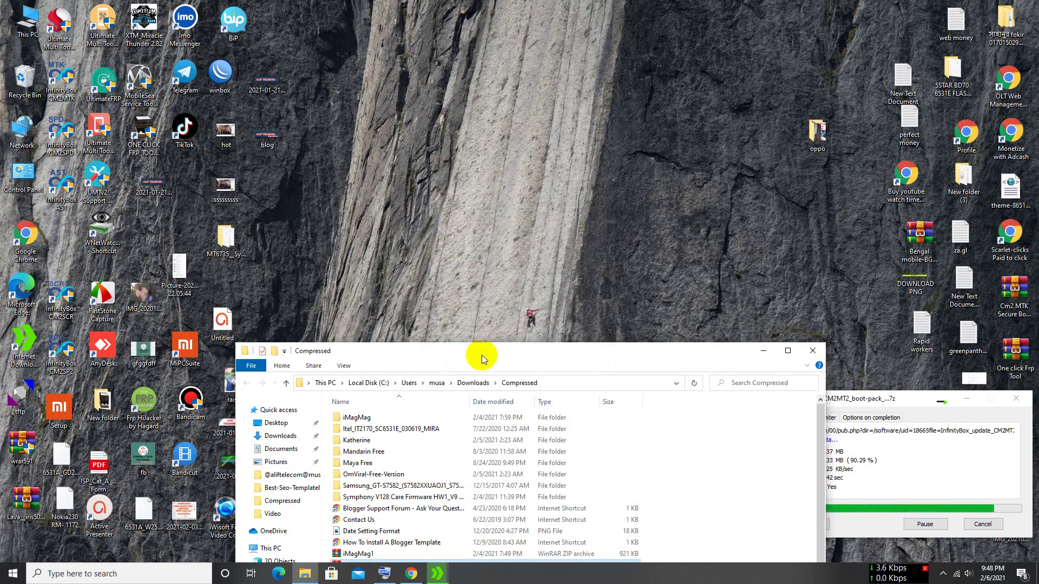
left_click_drag(482, 355, 497, 73)
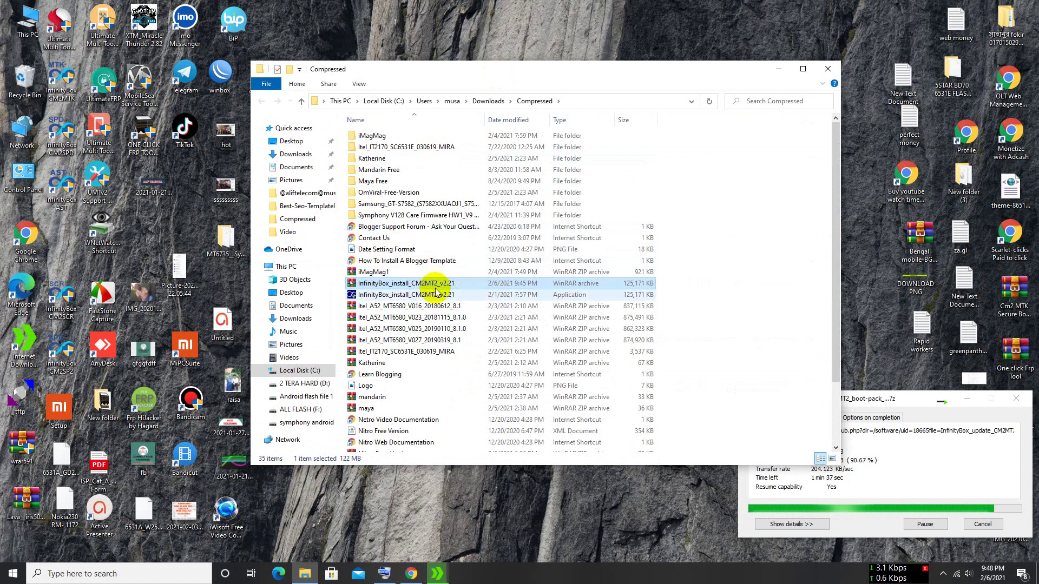
- Find and select the extracted InfinityBox_install_CM2MT2_v2.21 application in Compressed
scroll(379, 319, "down", 2)
scroll(417, 328, "up", 2)
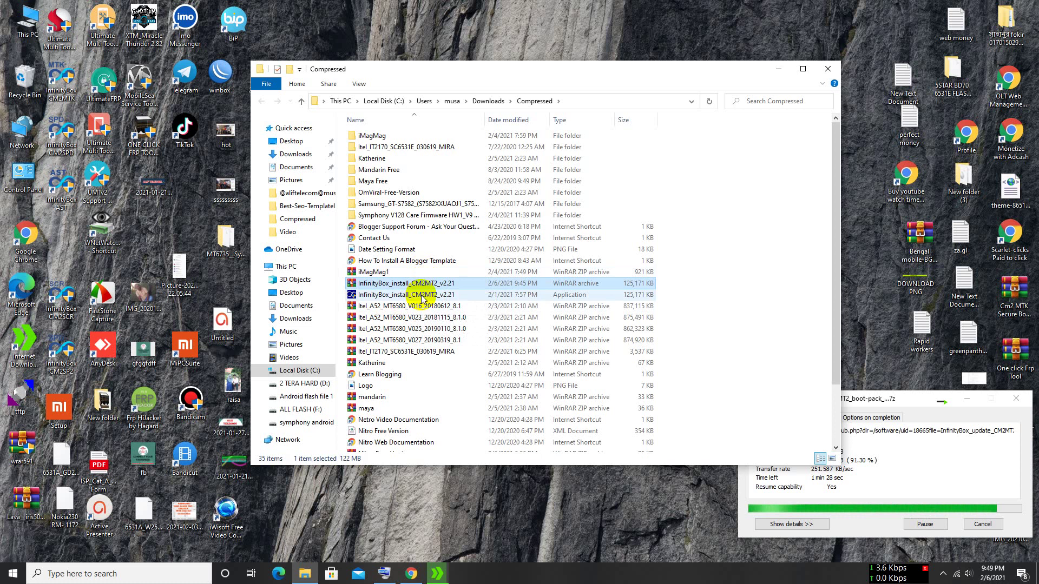
left_click(421, 297)
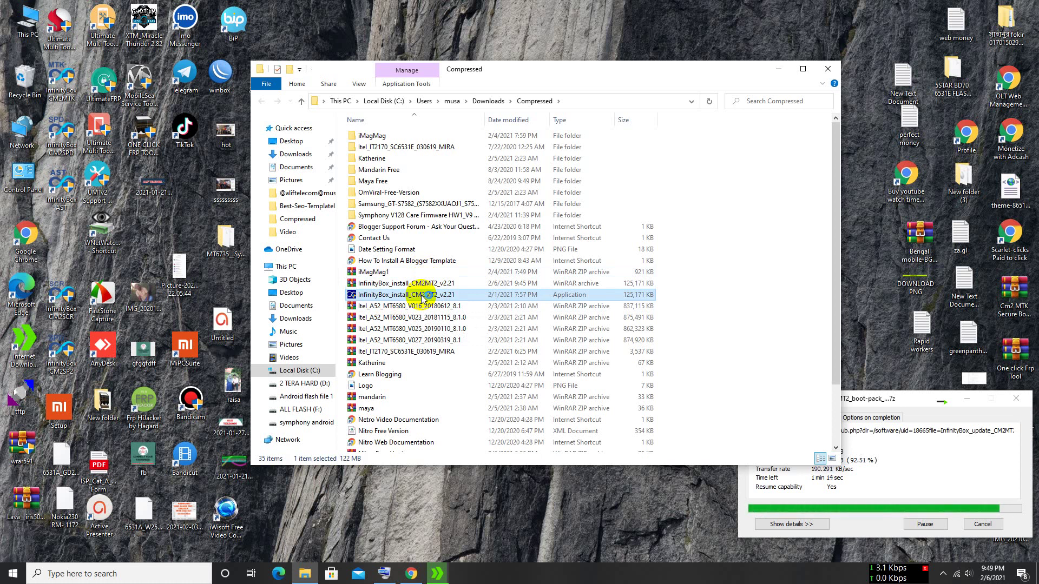
- Run the v2.21 installer, accept the license, keep default components, install to C:\InfinityBox\CM2MT2
double_click(423, 294)
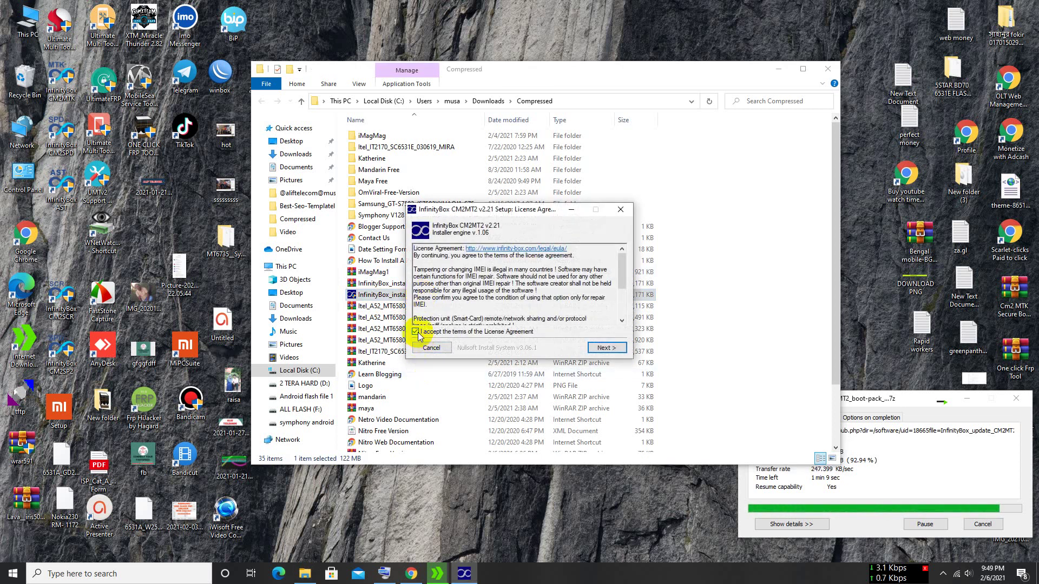
left_click(607, 348)
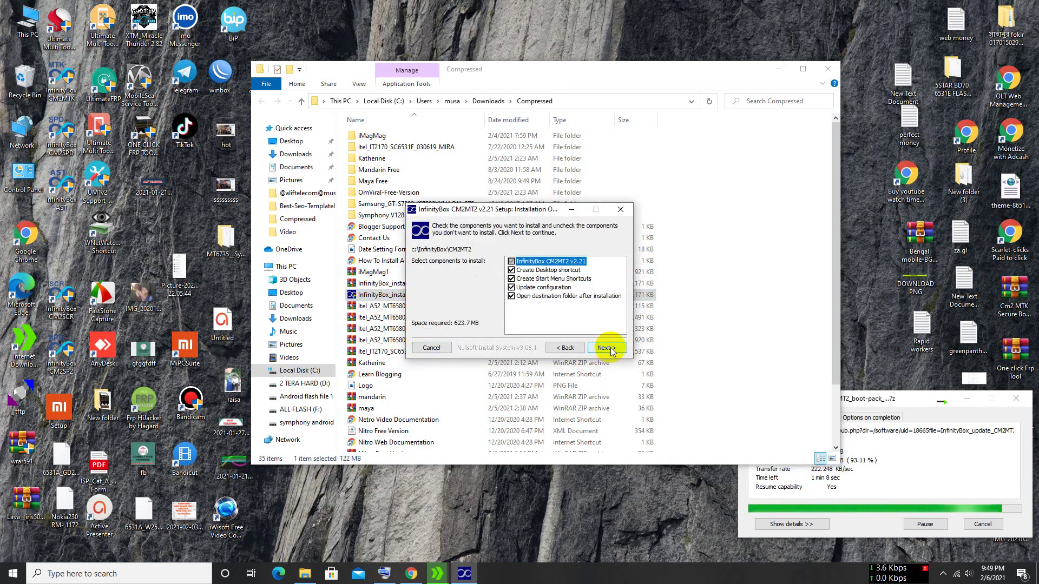
left_click(607, 348)
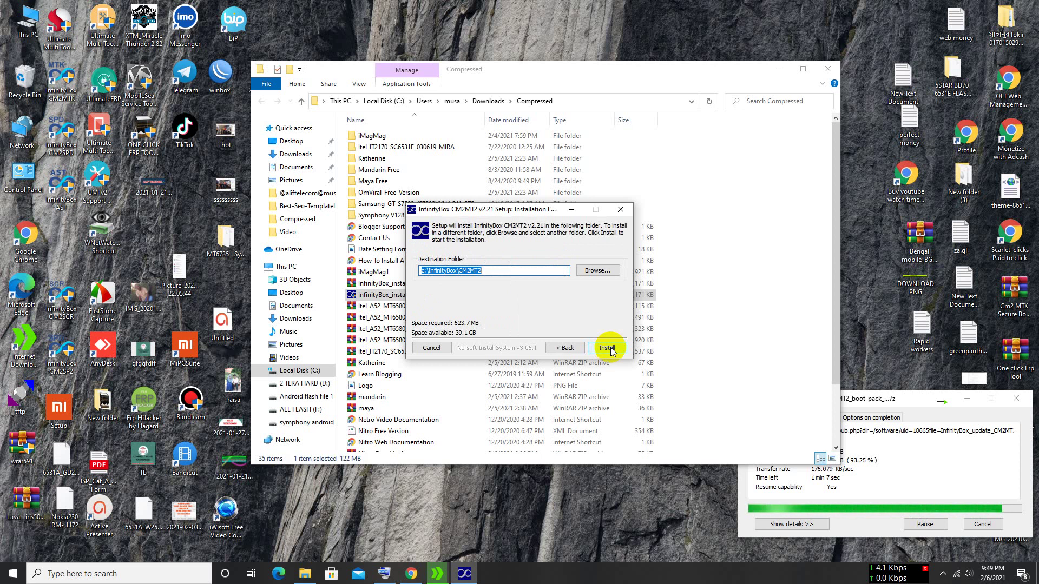
left_click(609, 348)
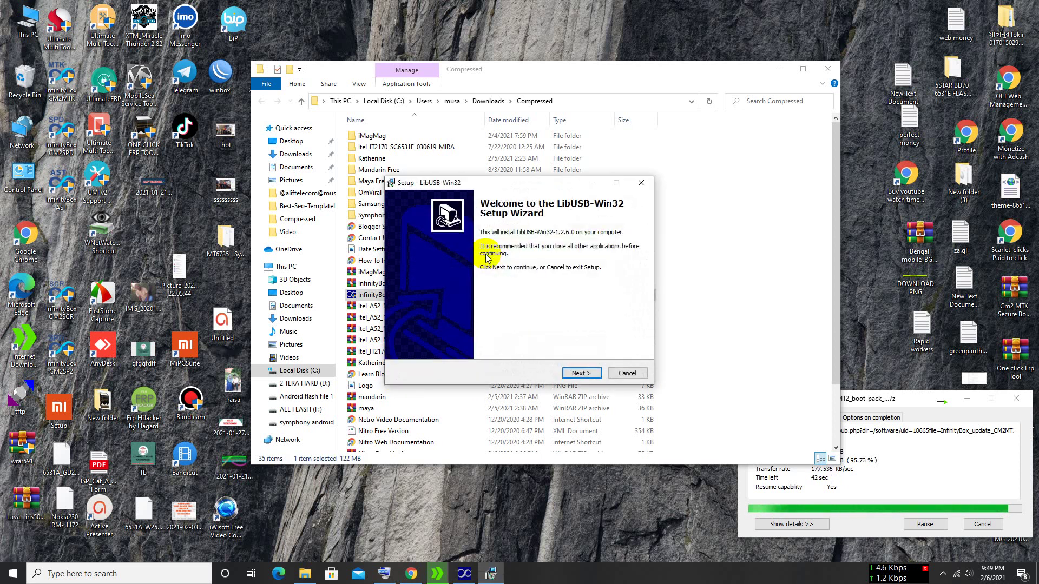
- Accept the LibUSB-Win32 license agreement in its setup wizard
left_click(582, 373)
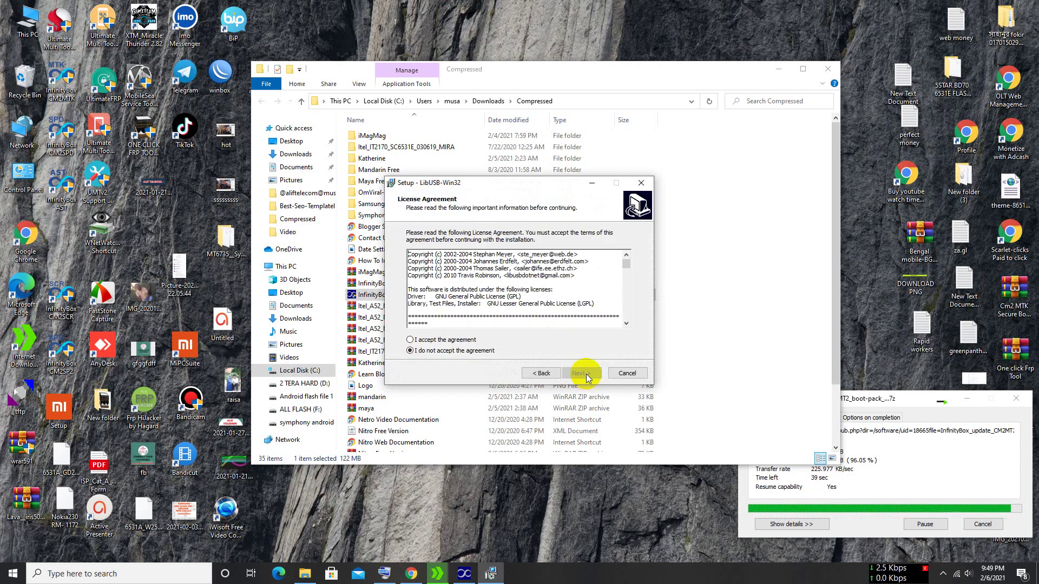
left_click(409, 340)
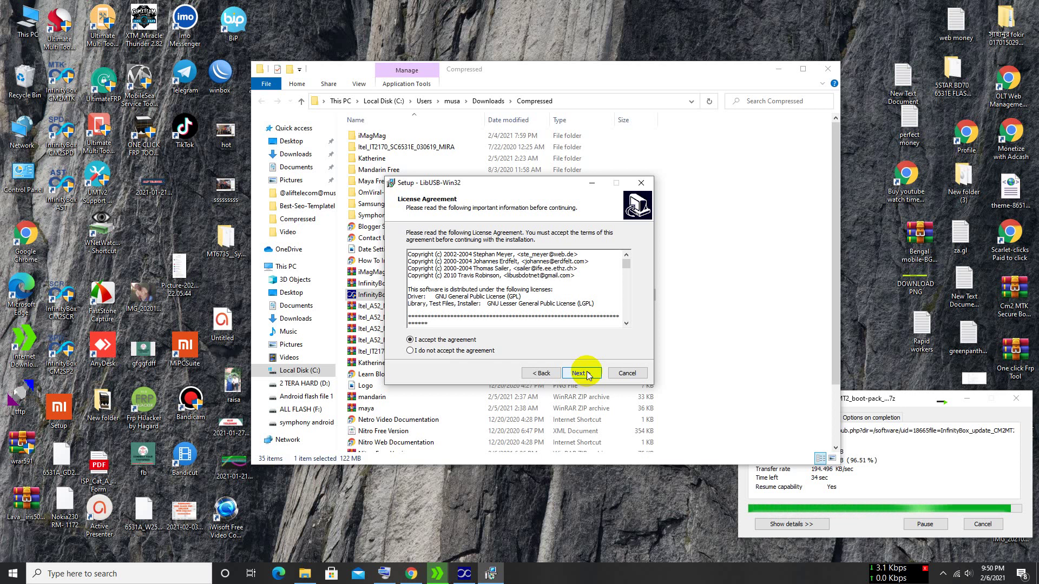
left_click_drag(627, 264, 626, 286)
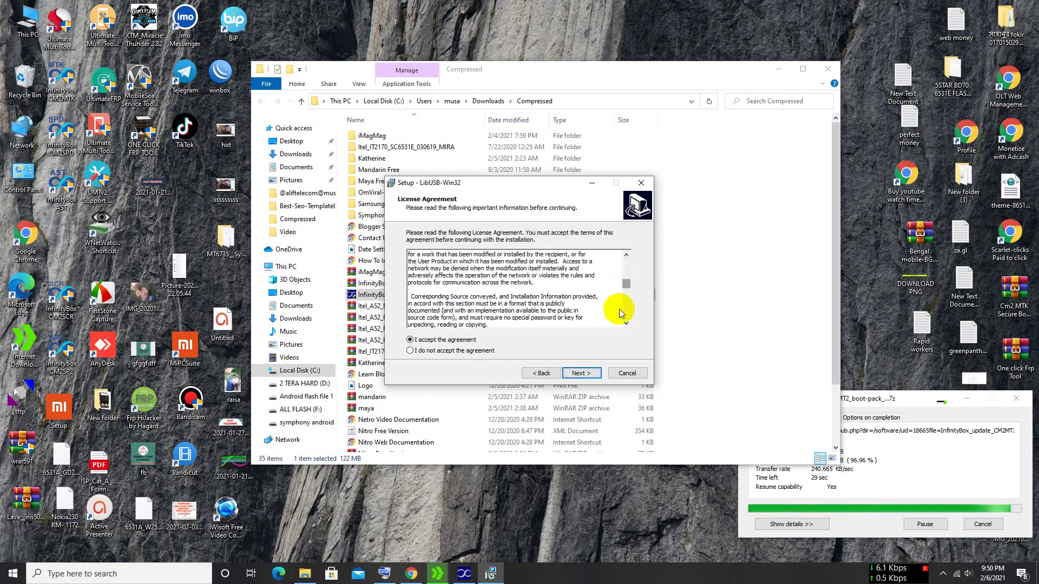
left_click(580, 374)
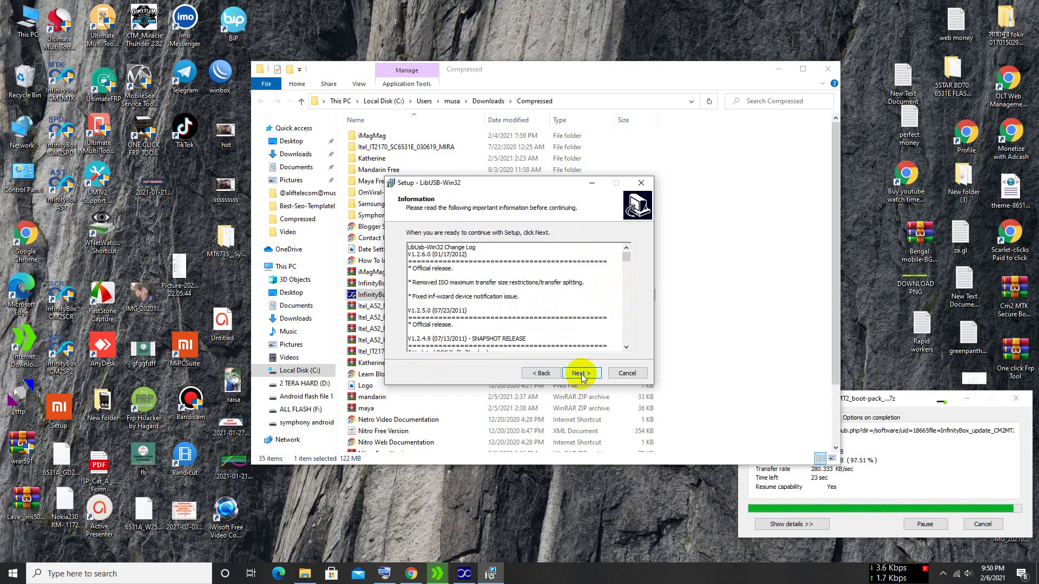
- Install LibUSB-Win32 with default destination and Start Menu folders, then finish setup
scroll(551, 324, "down", 2)
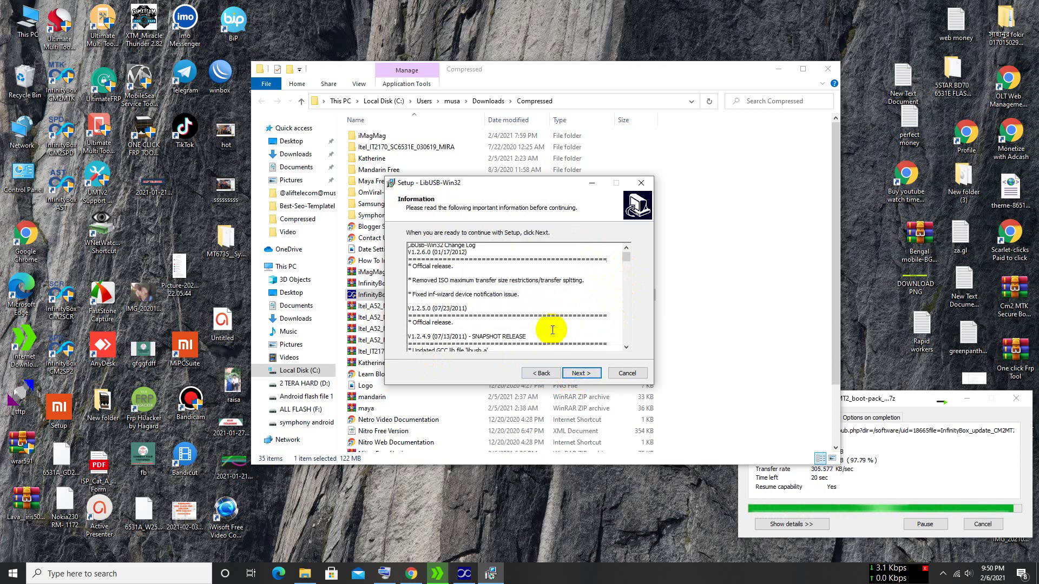
scroll(553, 331, "down", 3)
scroll(553, 331, "down", 3)
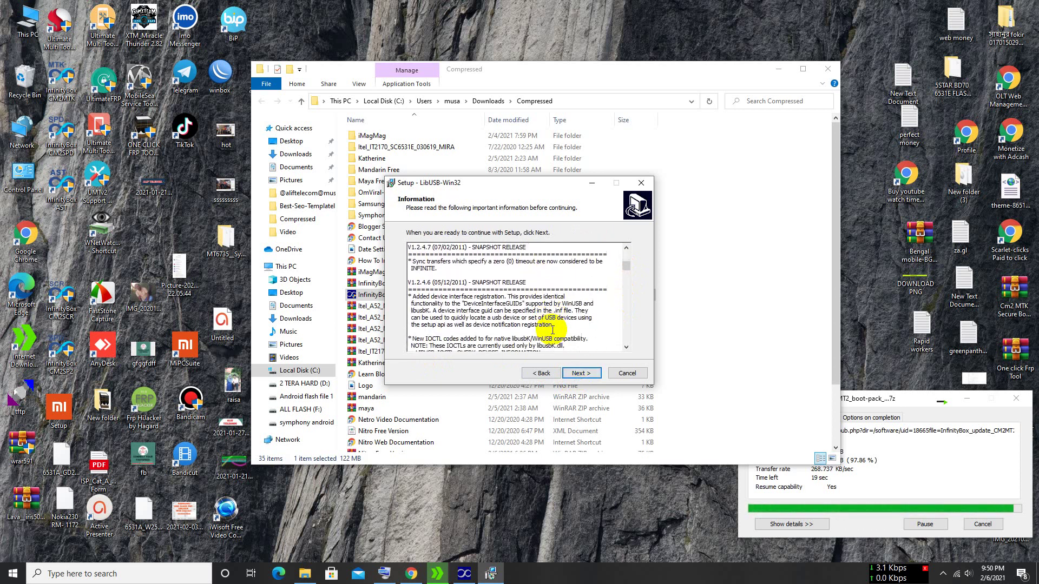
left_click(588, 375)
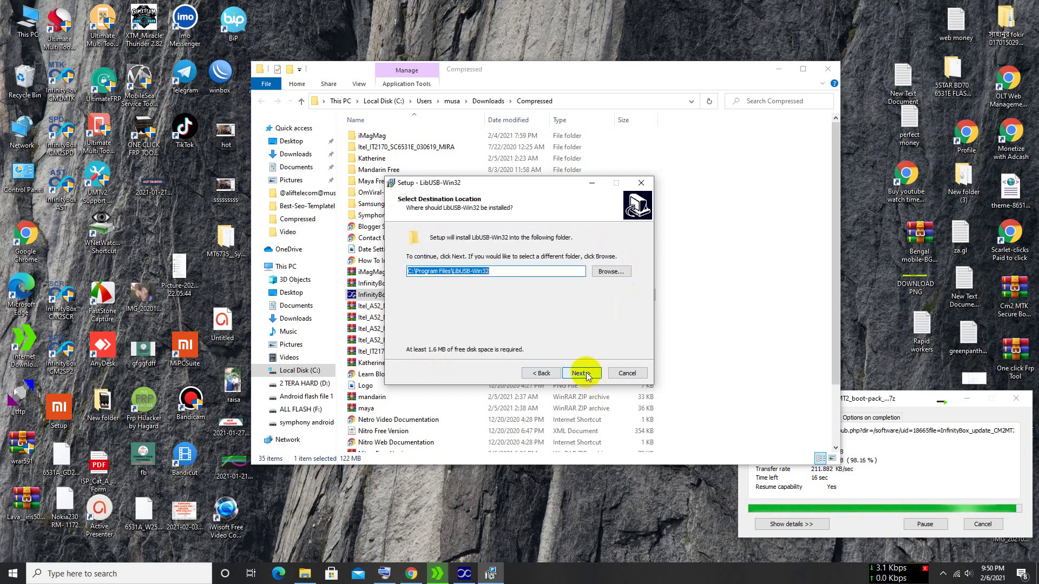
left_click(588, 375)
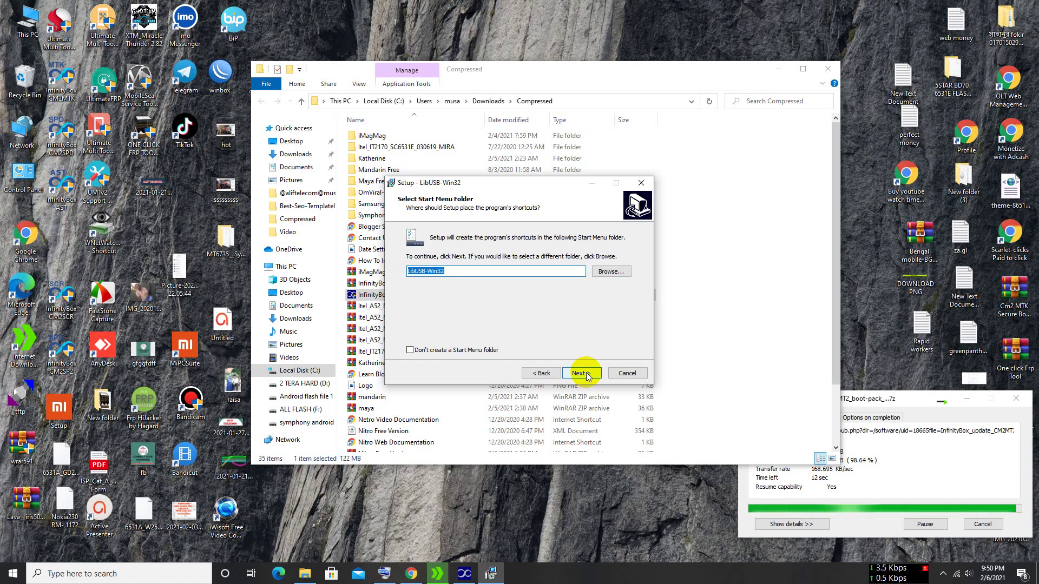
left_click(587, 375)
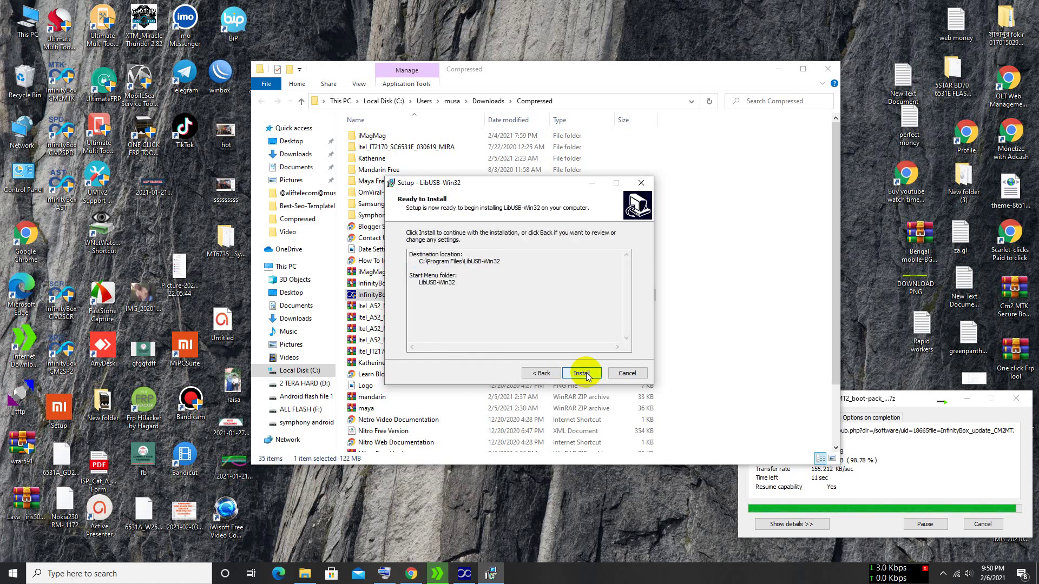
left_click(587, 375)
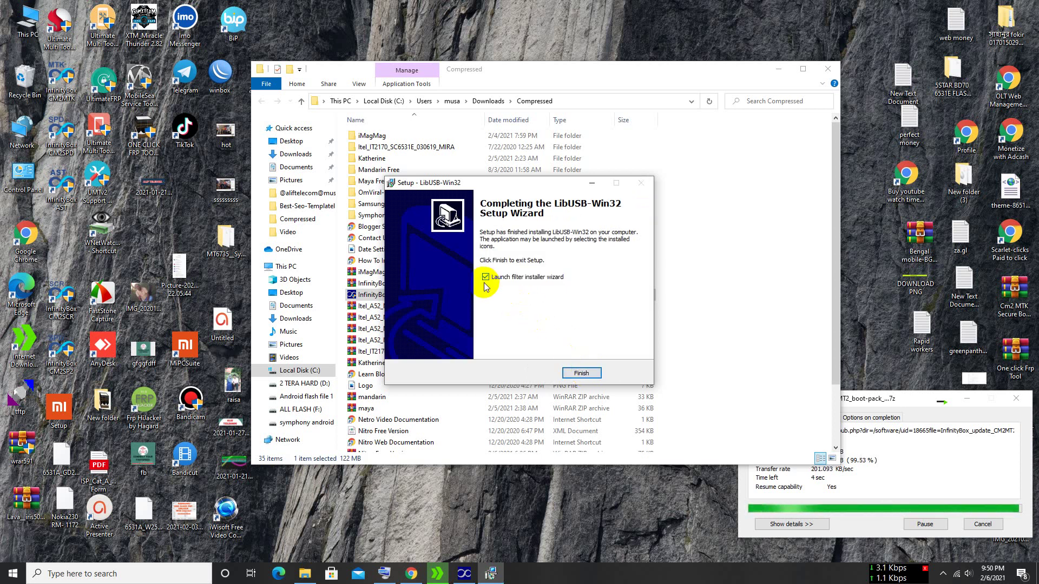
left_click(581, 373)
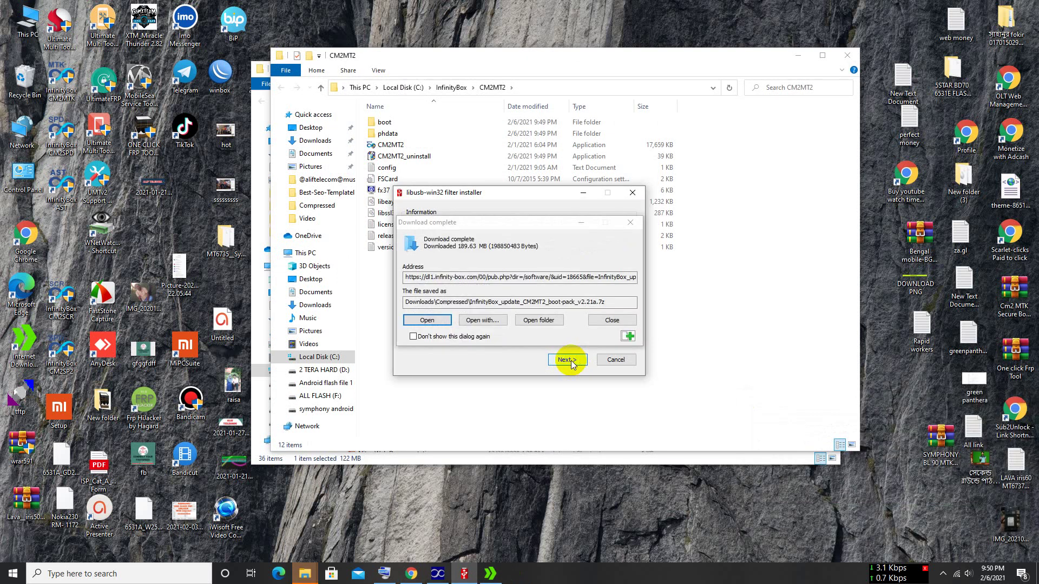
- Browse the libusb-win32 filter installer's device list, then back out and cancel without adding a filter
left_click(570, 361)
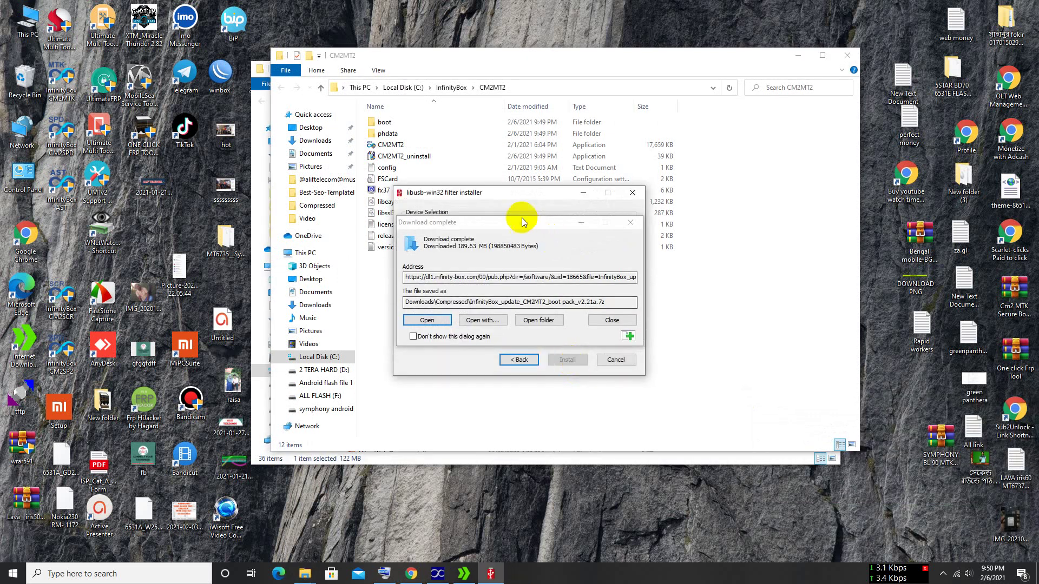
left_click_drag(514, 224, 790, 430)
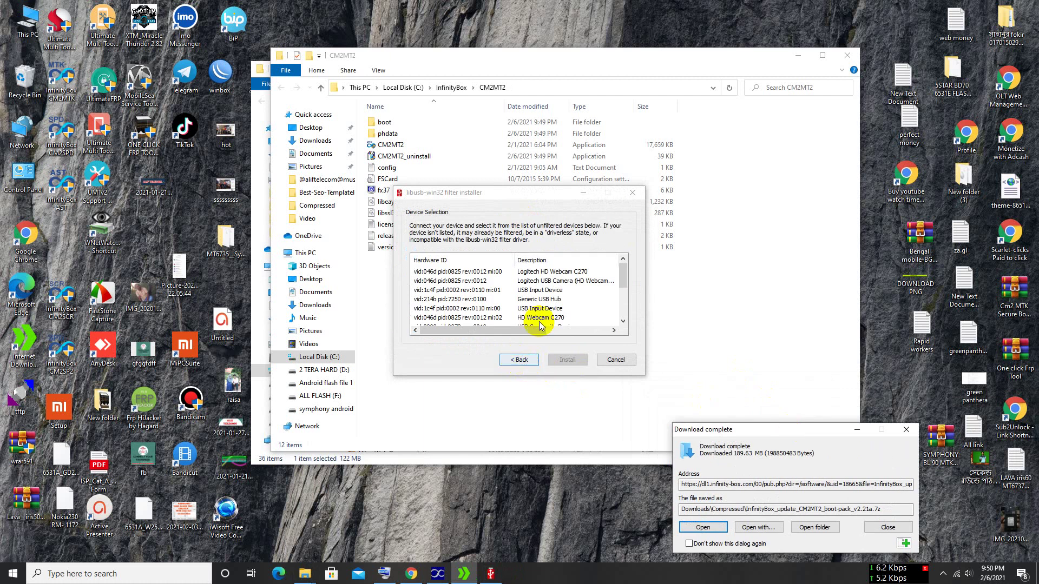
left_click_drag(624, 276, 622, 325)
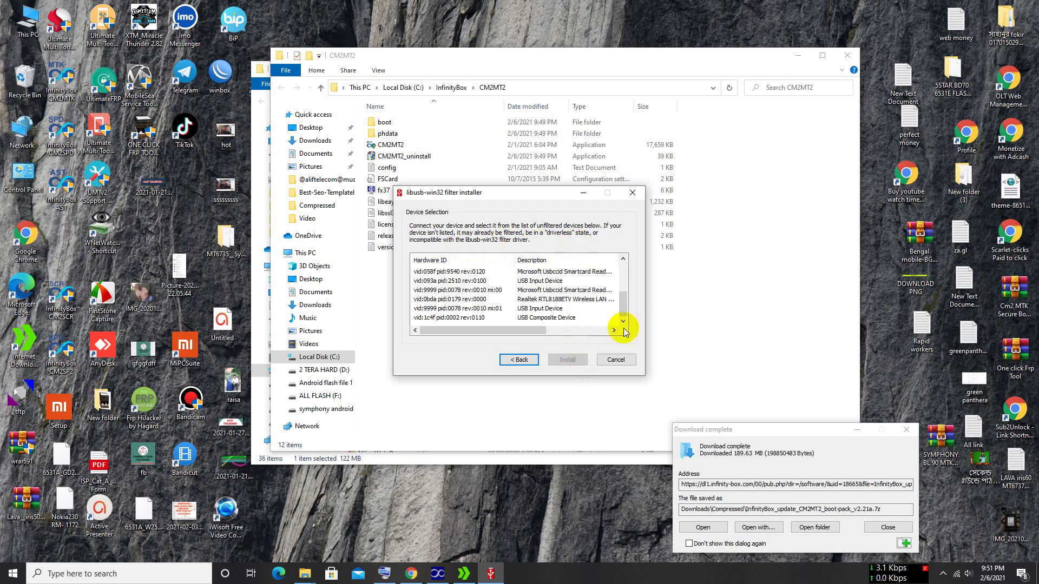
left_click_drag(622, 303, 627, 267)
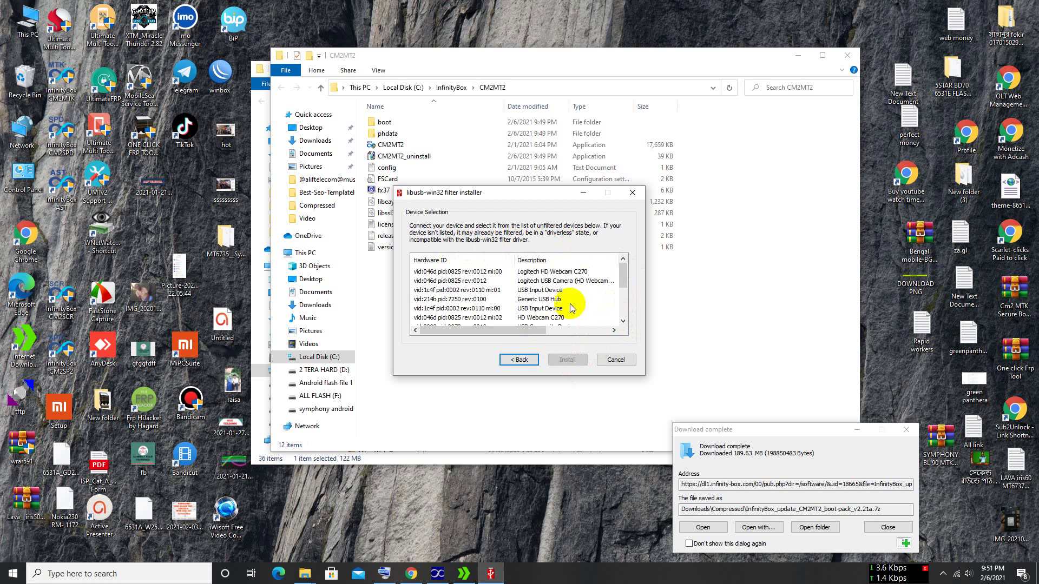
left_click_drag(623, 271, 628, 303)
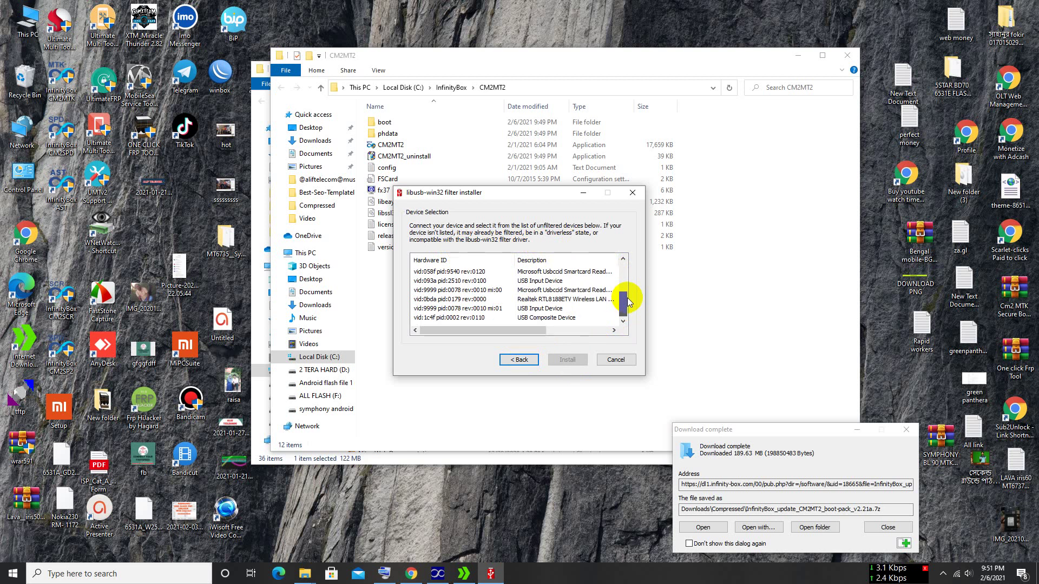
left_click_drag(628, 301, 626, 273)
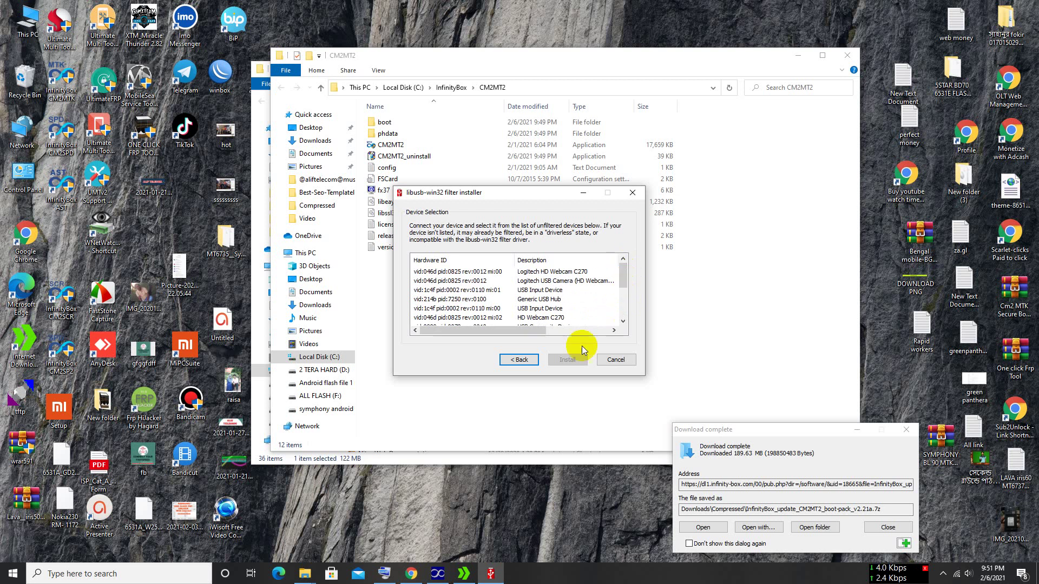
left_click(511, 358)
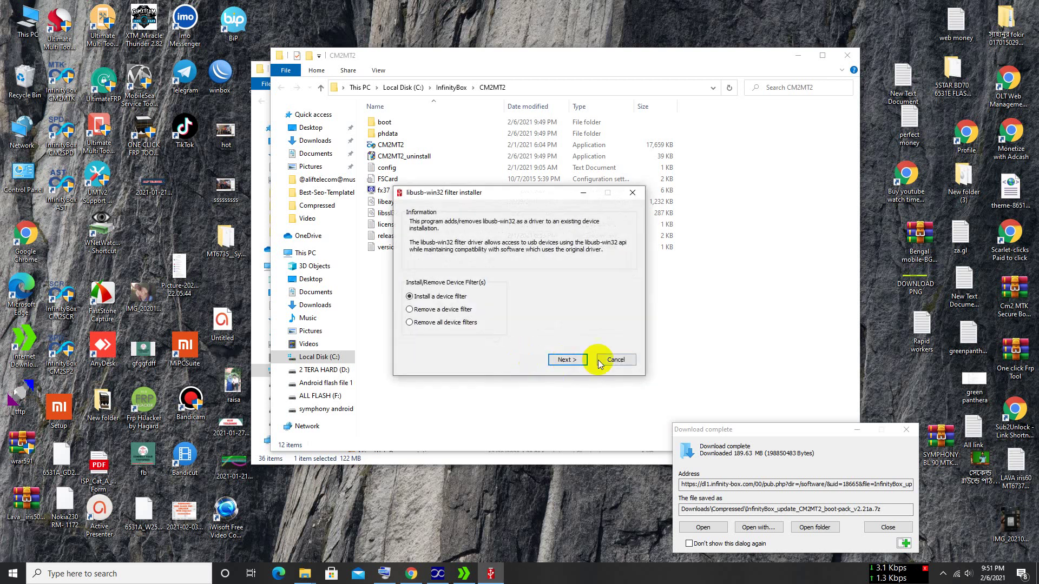
left_click(615, 359)
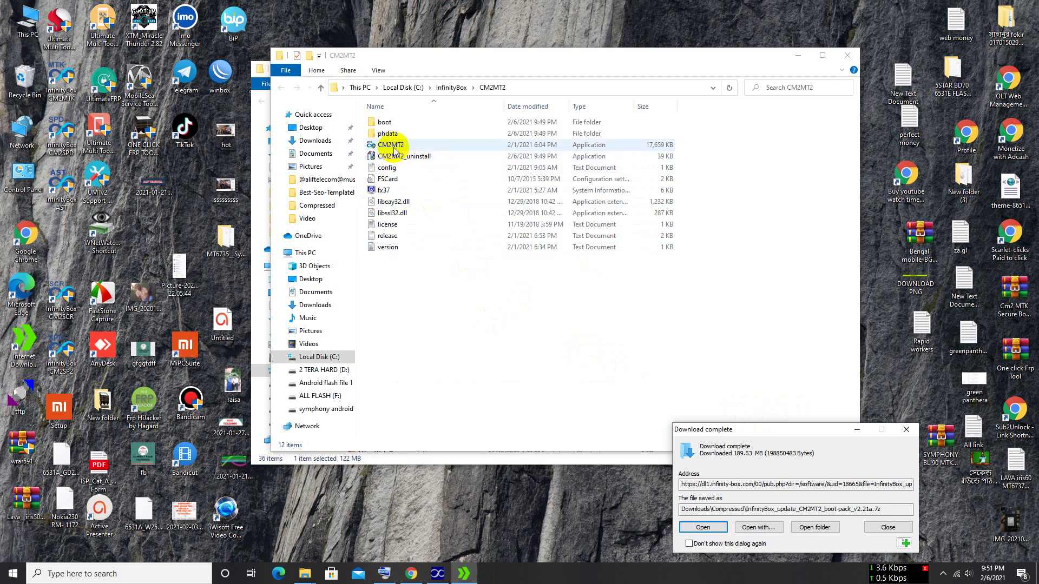
- Start CM2MT2 ver2.21 from the C:\InfinityBox\CM2MT2 folder
left_click(394, 151)
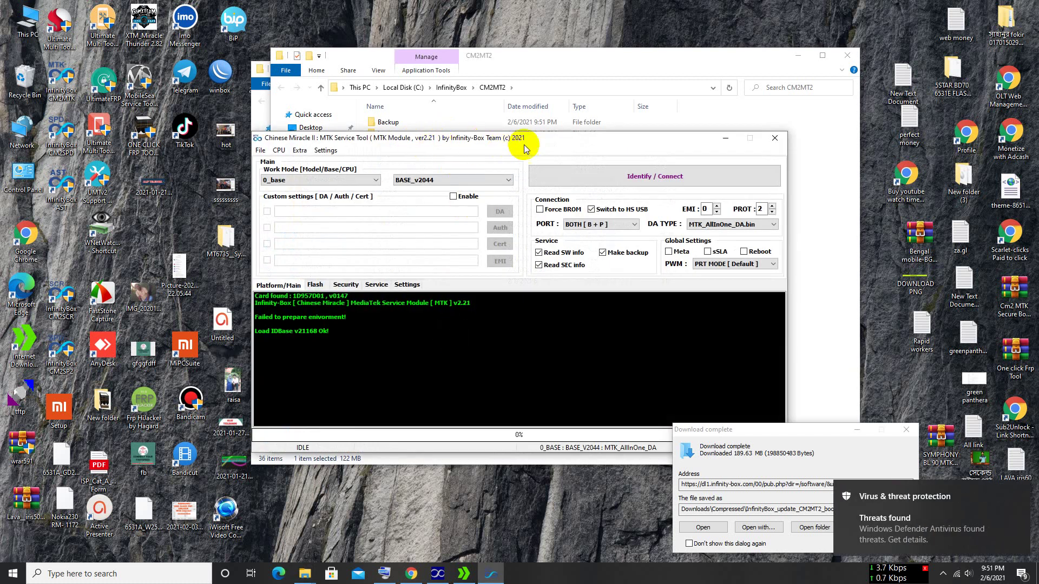
- Dismiss the Defender threats notification and switch the work mode to Oppo
left_click_drag(525, 149, 511, 154)
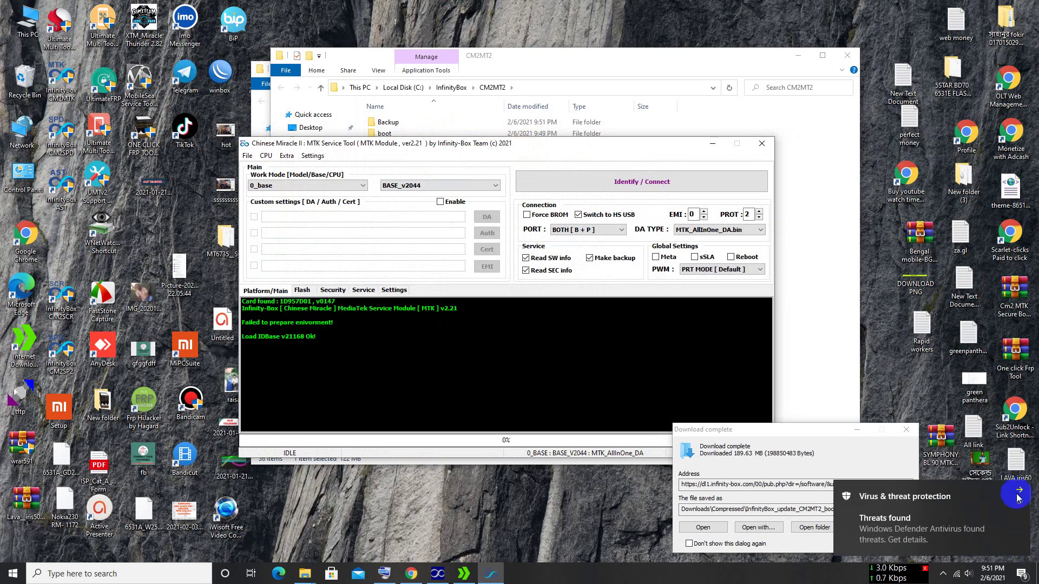
left_click(1017, 496)
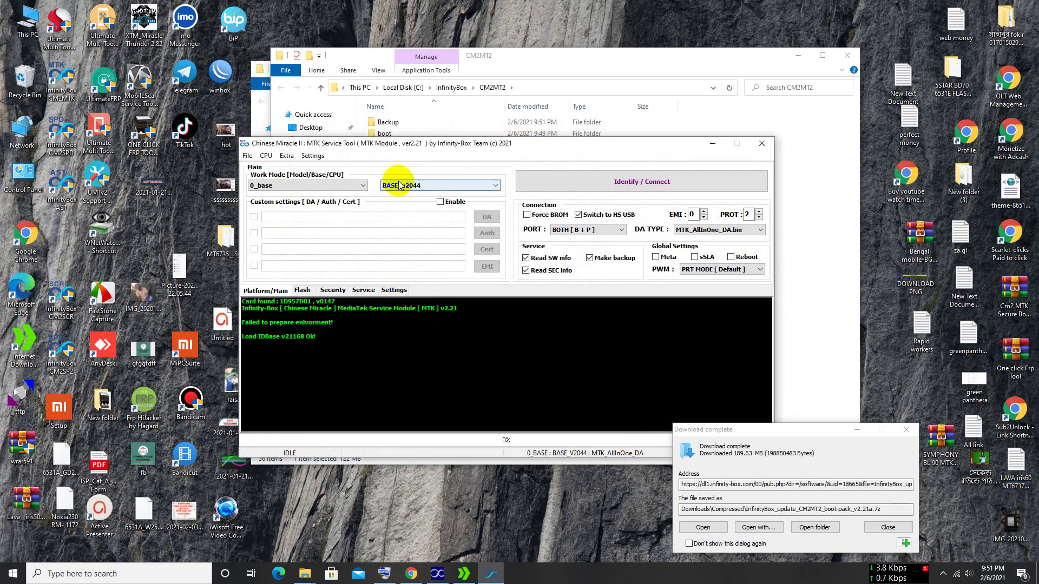
left_click(346, 186)
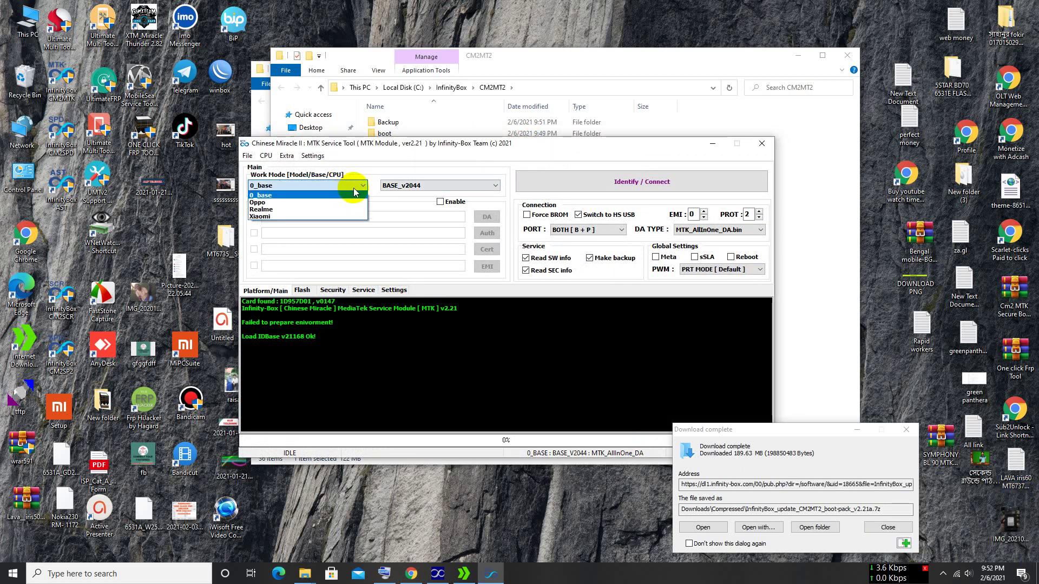
left_click(358, 187)
left_click(361, 187)
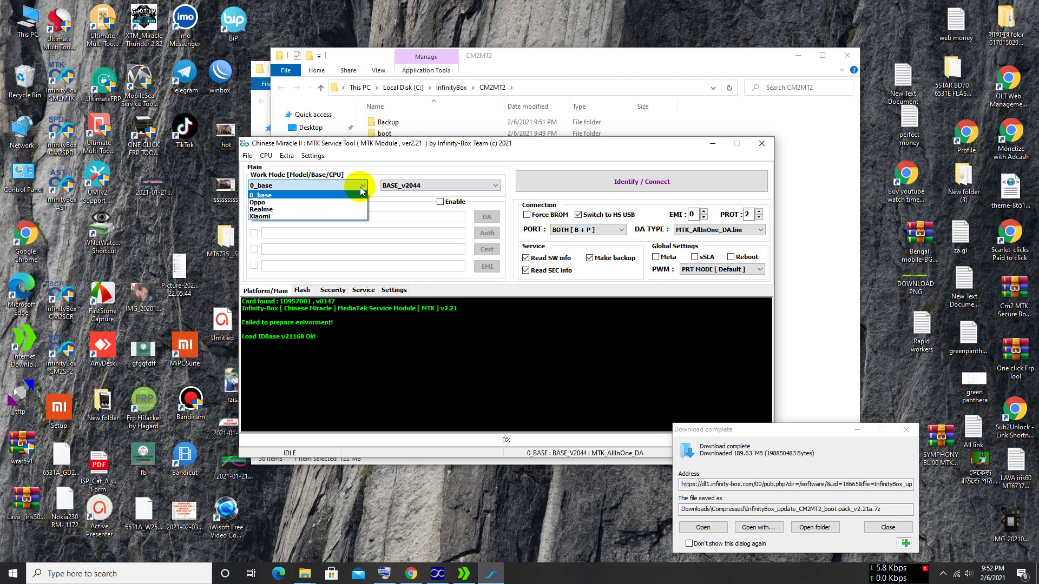
left_click(361, 187)
left_click(360, 187)
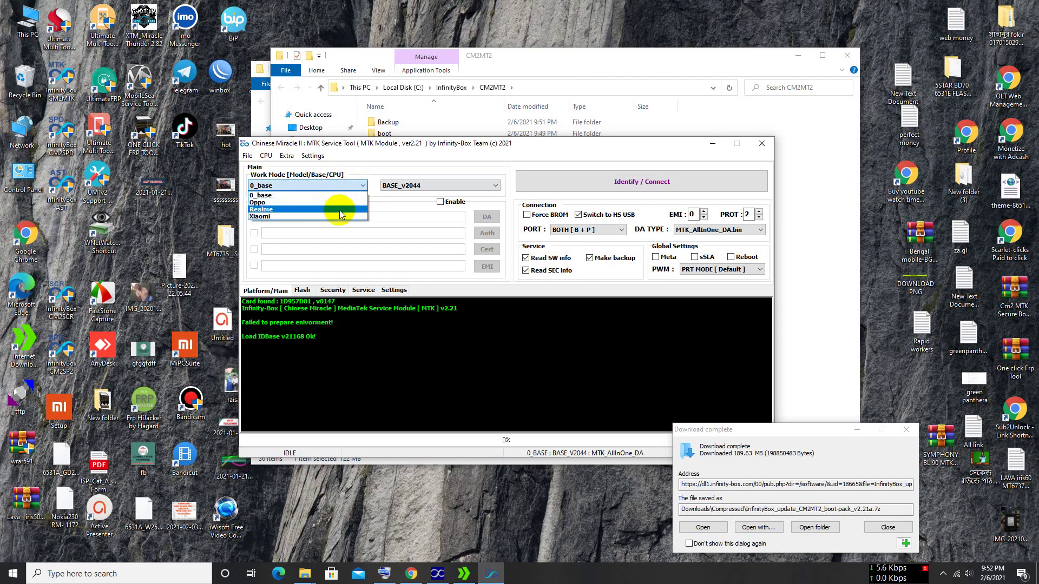
left_click(313, 204)
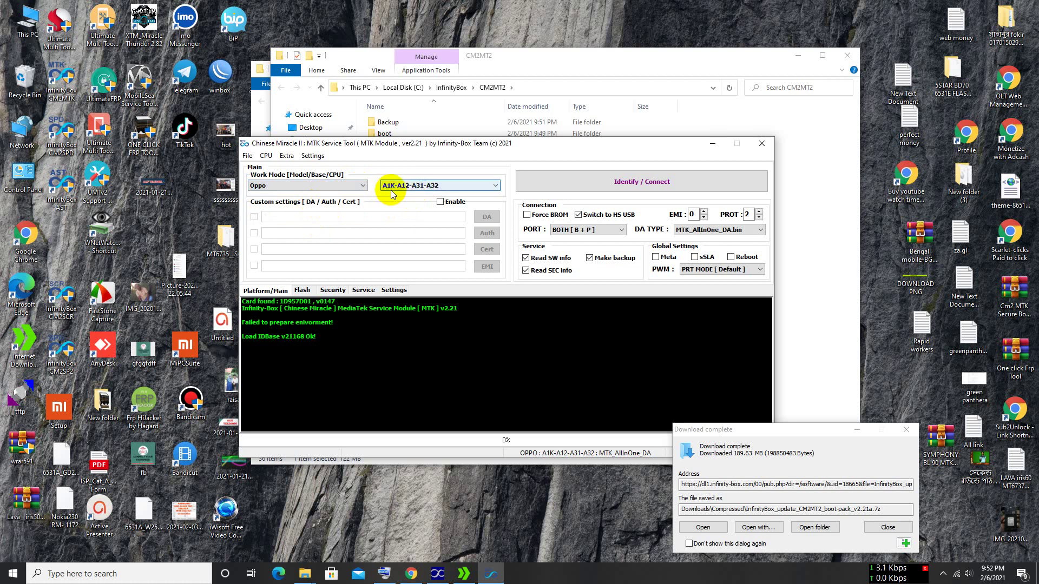
- Browse the Oppo models unchanged, then switch to Realme and view its models
left_click(434, 187)
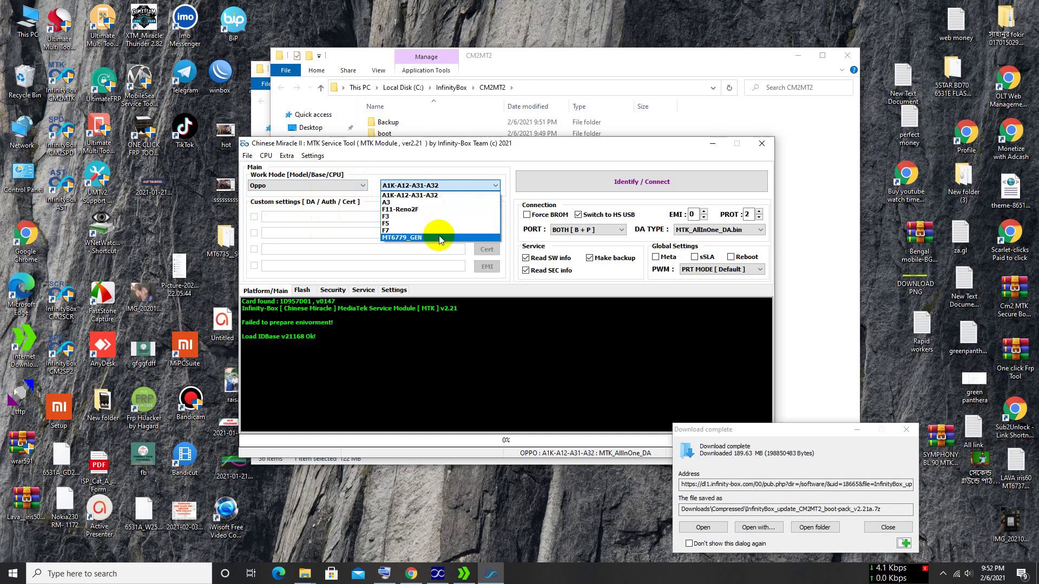
left_click(447, 167)
left_click(358, 186)
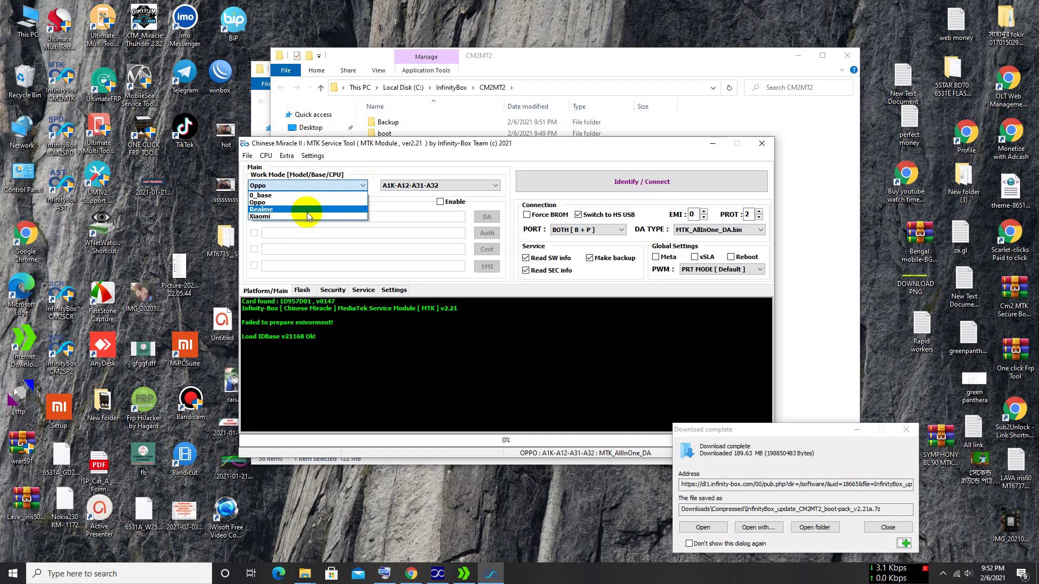
left_click(307, 209)
left_click(492, 187)
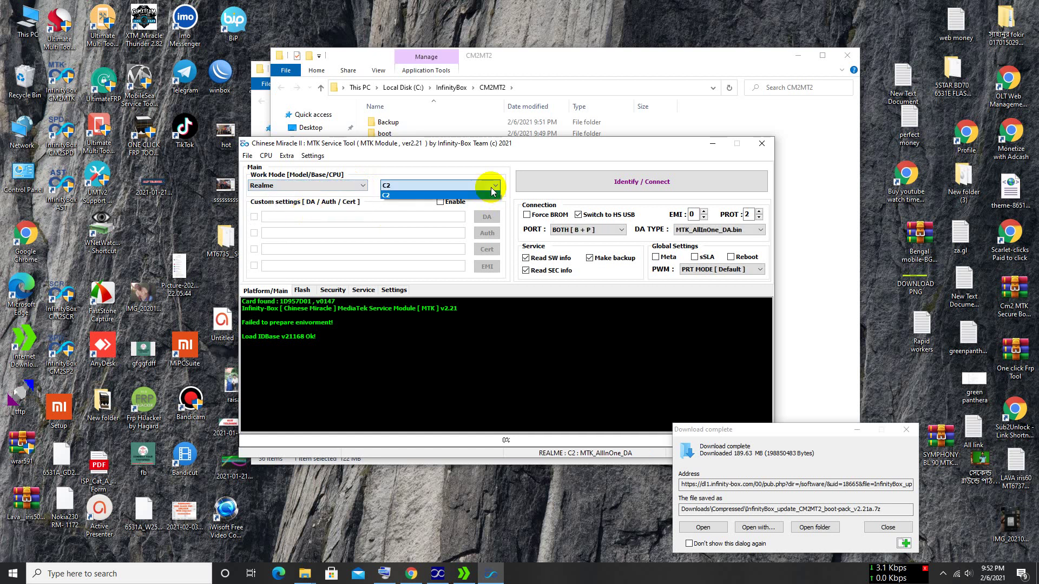
left_click(362, 187)
- Set the work mode to Xiaomi with model 6A and close the tool
left_click(362, 187)
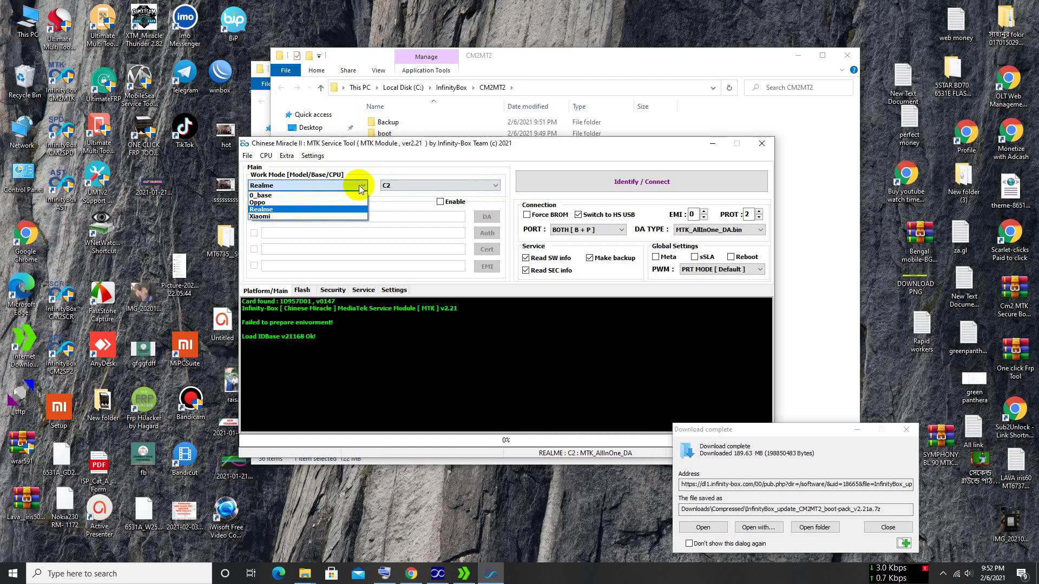
left_click(314, 216)
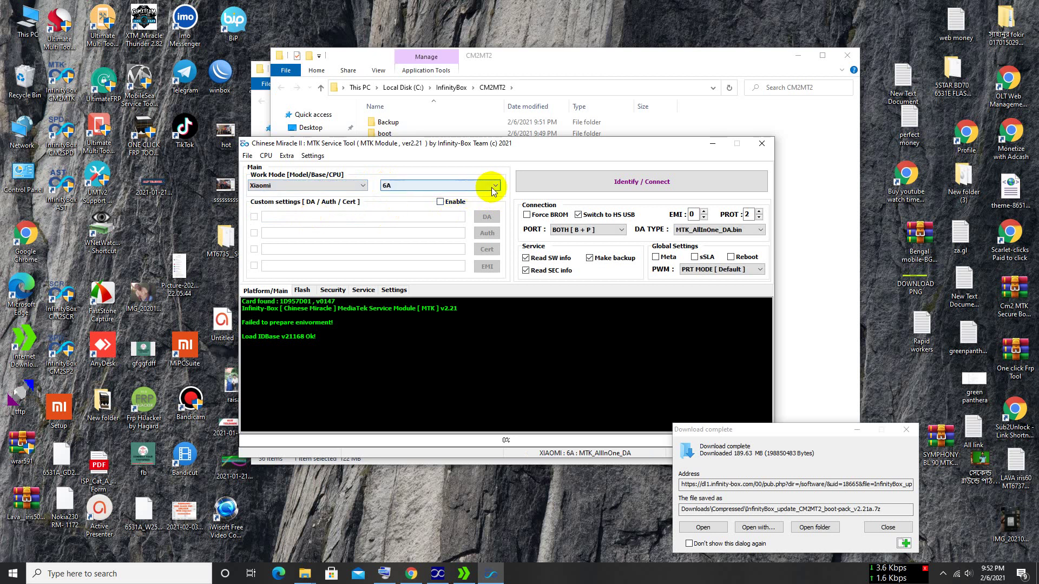
left_click(492, 188)
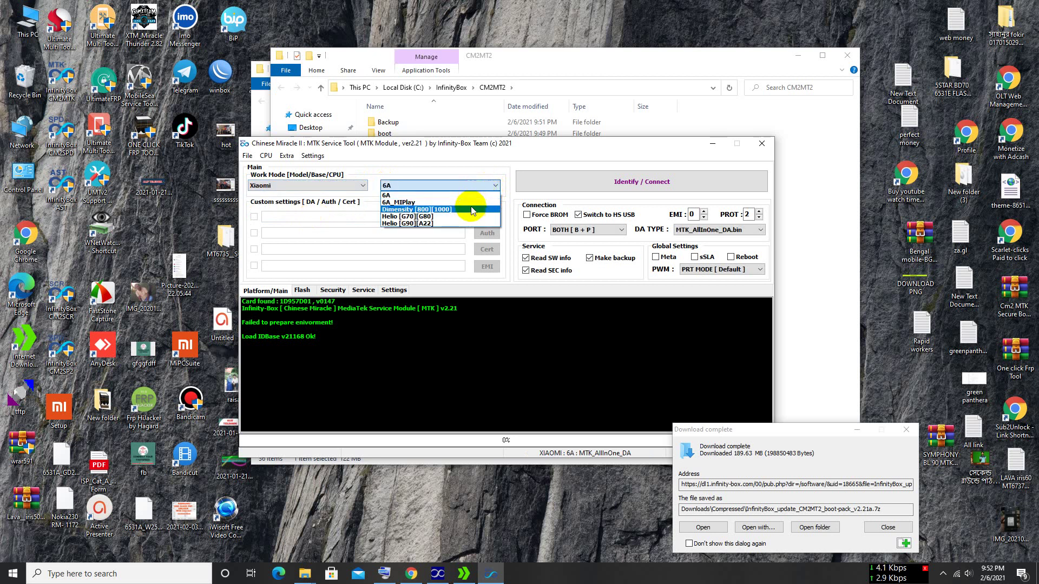
left_click(385, 187)
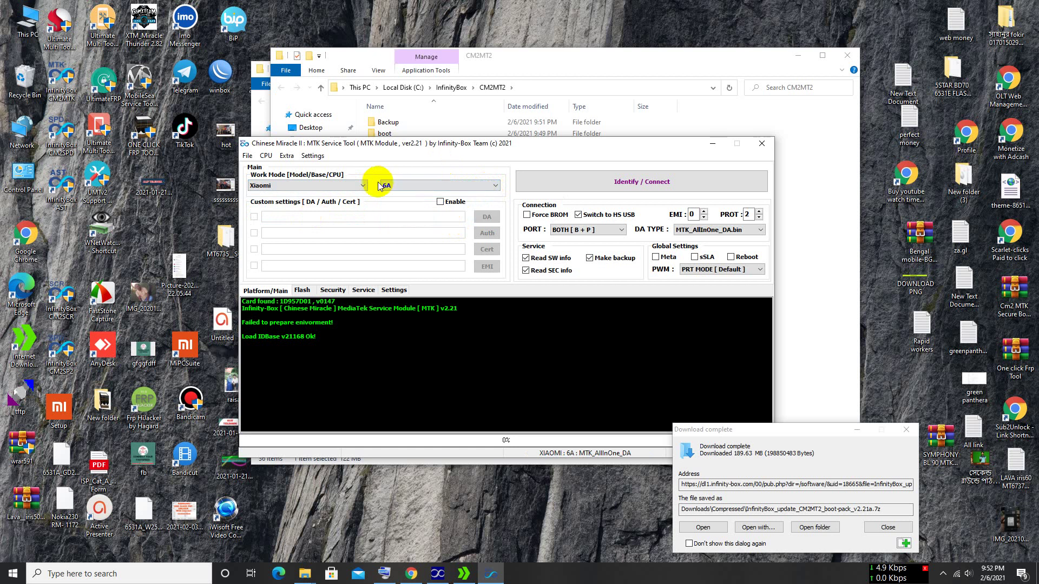
left_click(407, 379)
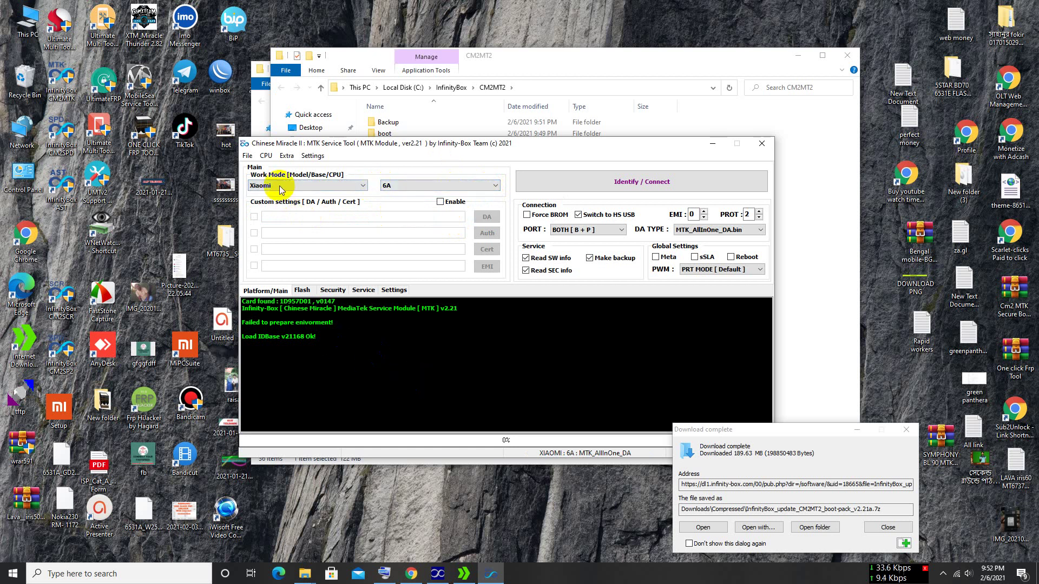
left_click(761, 145)
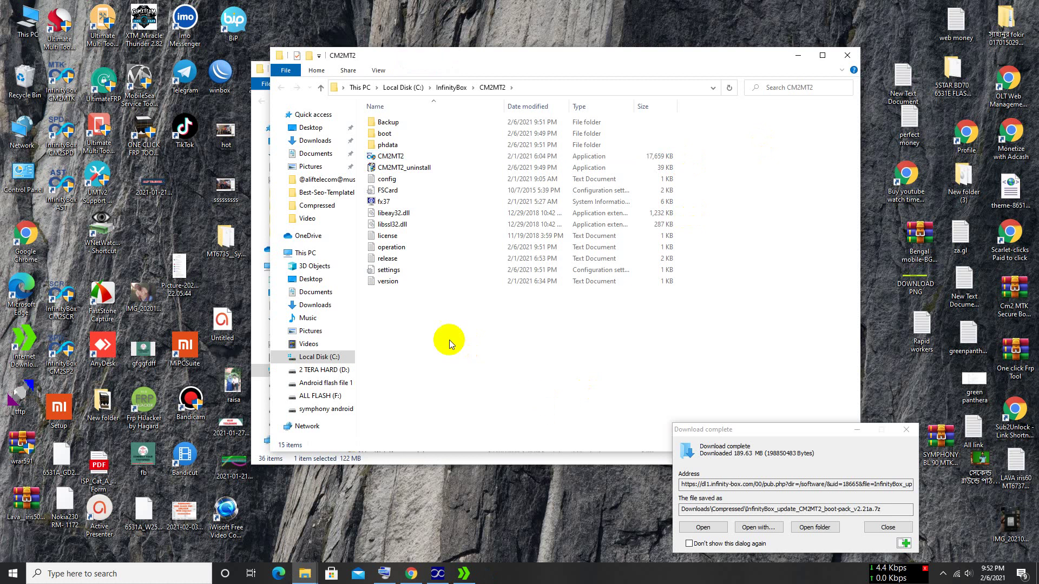
- Close the CM2MT2 folder, finished setup log and Compressed folder windows
left_click(846, 57)
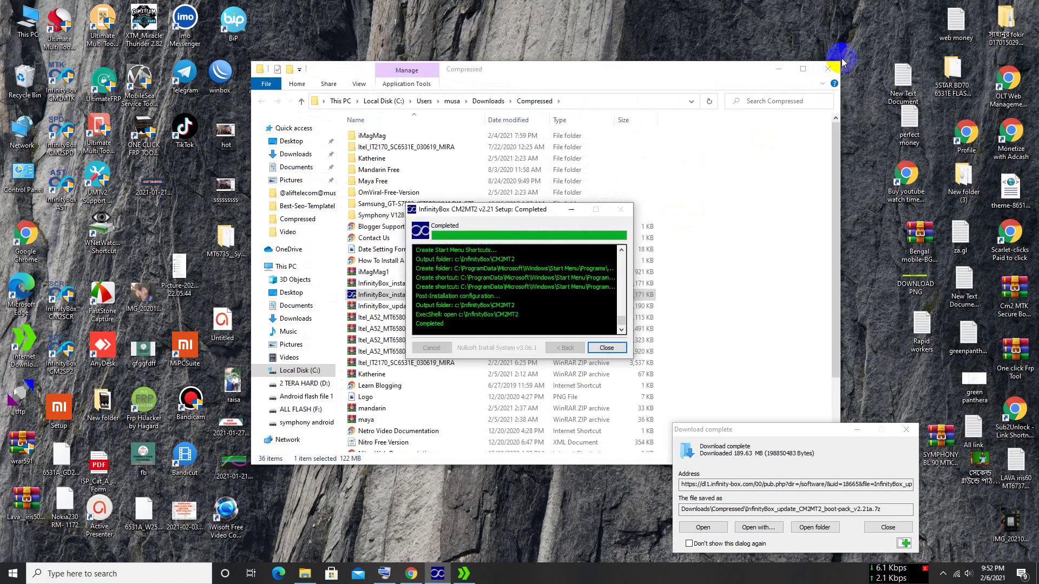
left_click(607, 346)
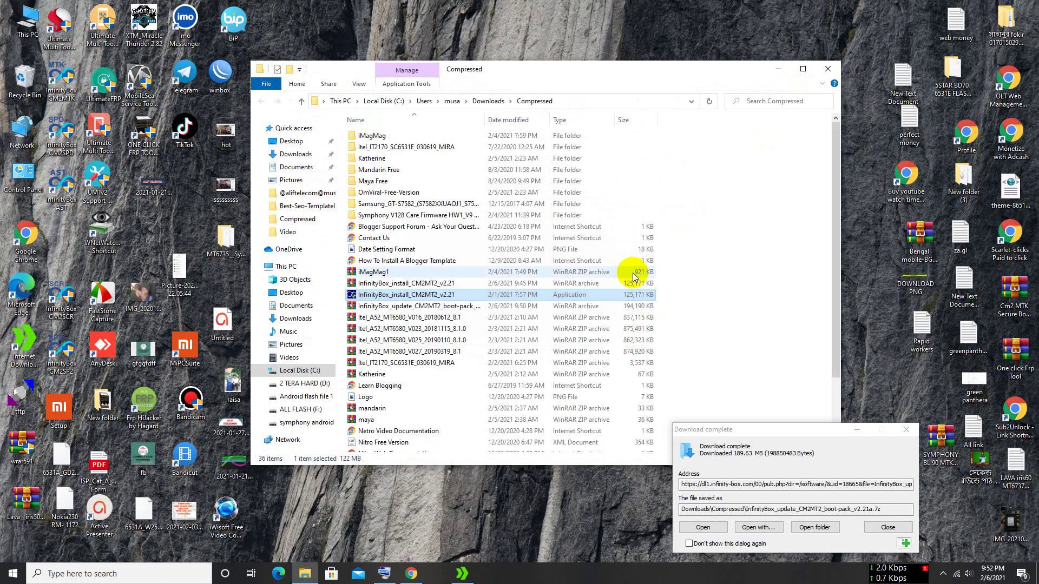
left_click(828, 69)
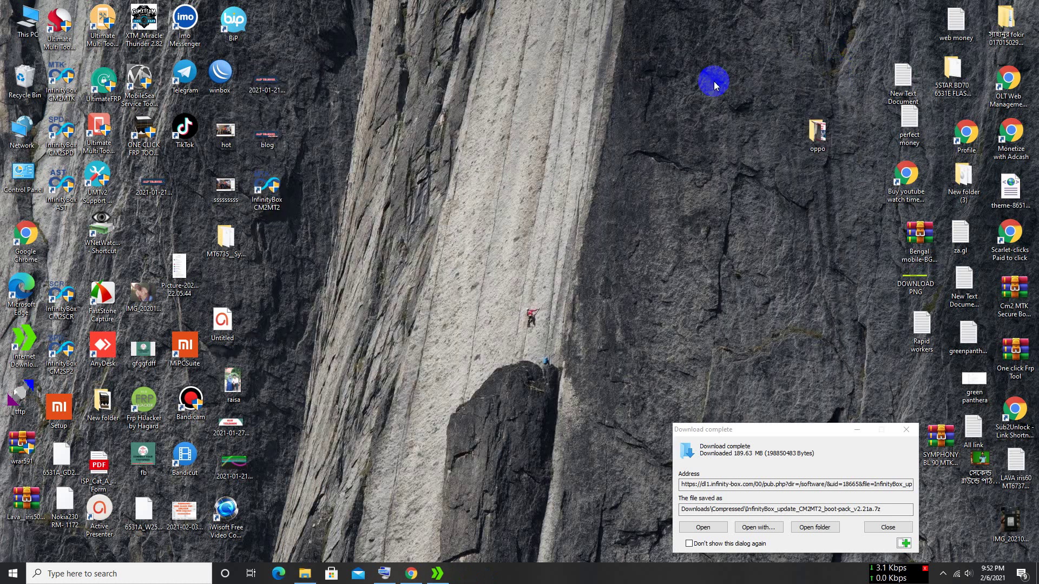
- Open the boot folder in CM2MT2's install location from the desktop shortcut
double_click(271, 195)
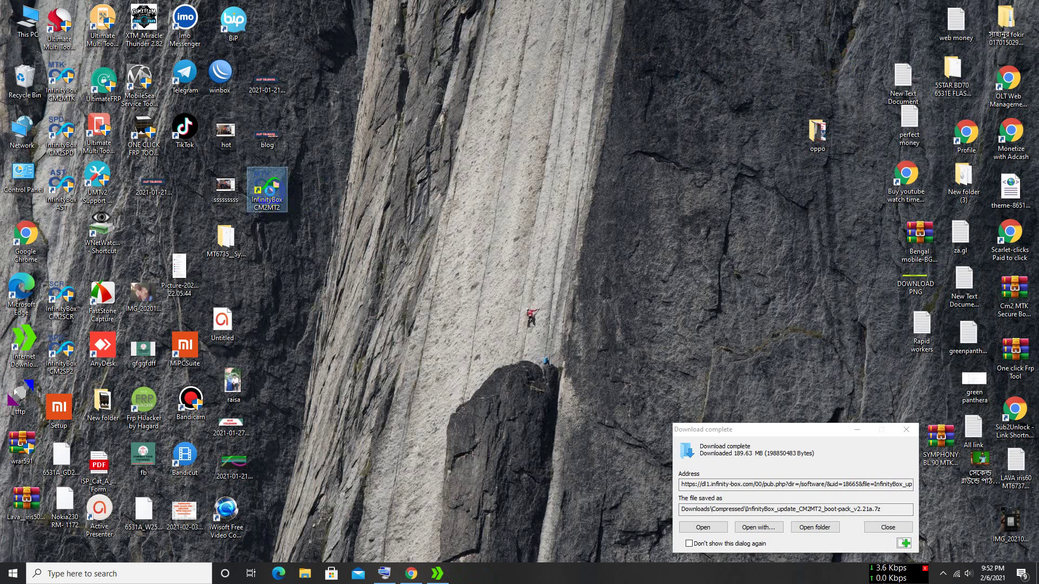
right_click(271, 192)
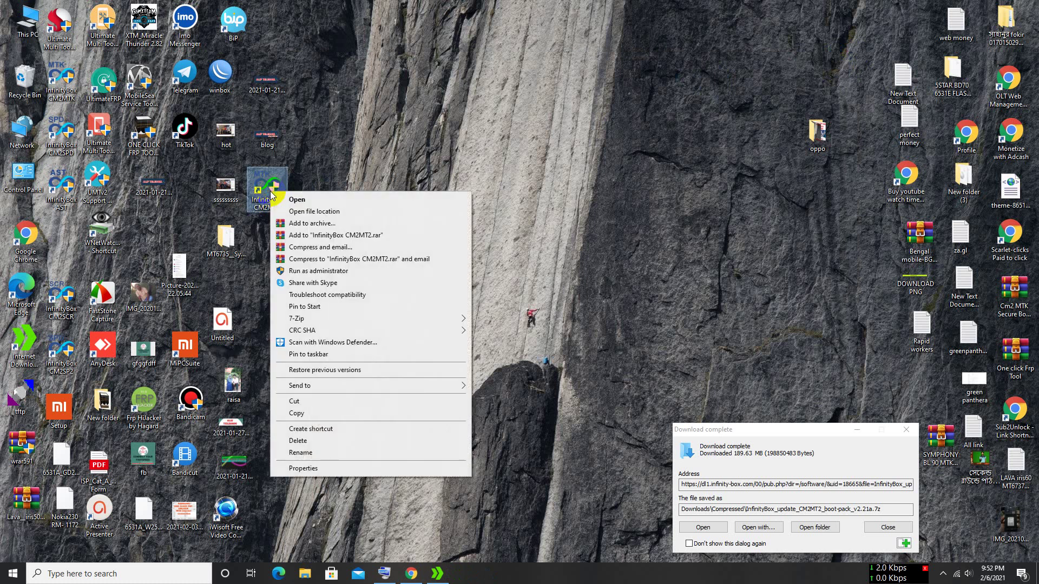
left_click(321, 211)
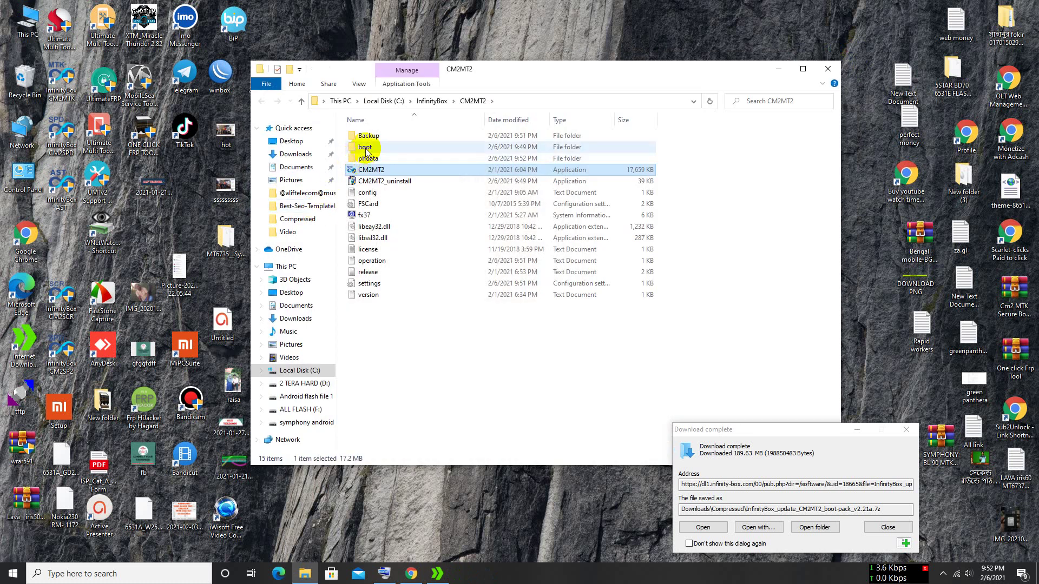
double_click(366, 148)
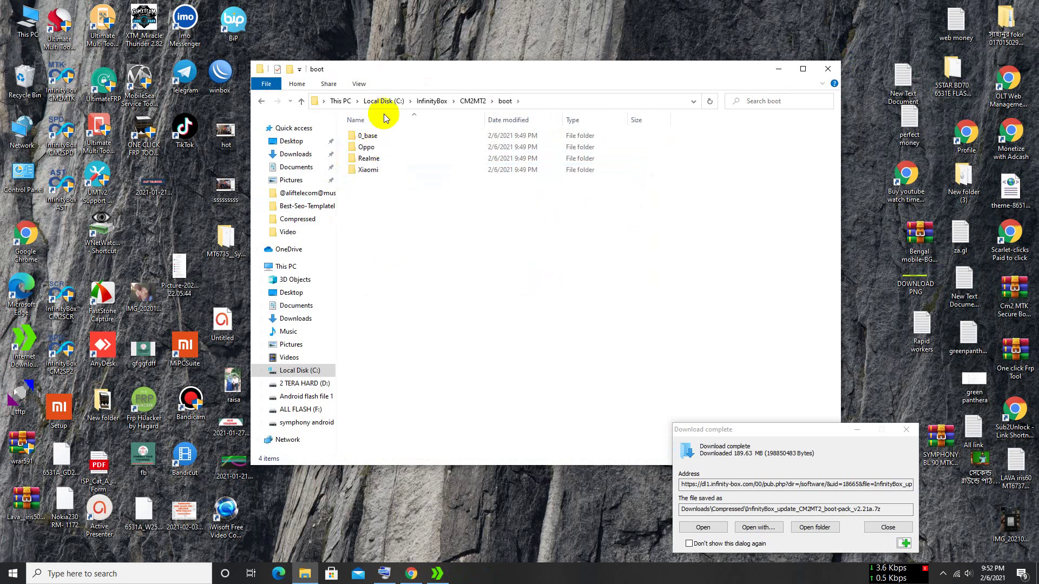
left_click_drag(421, 72, 308, 62)
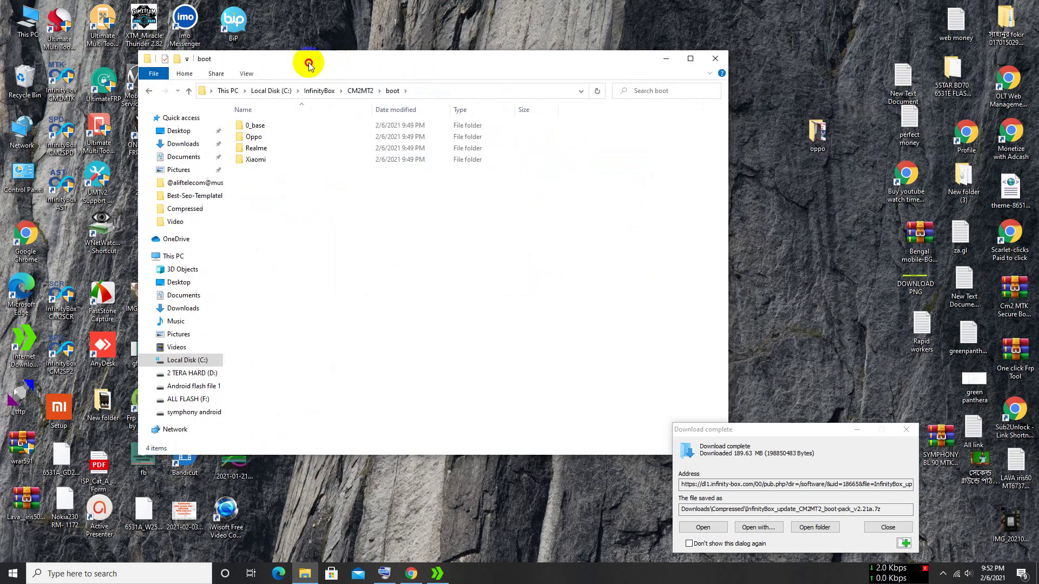
- Extract the boot-pack v2.21a archive into its own folder and minimize the Compressed window
left_click(826, 528)
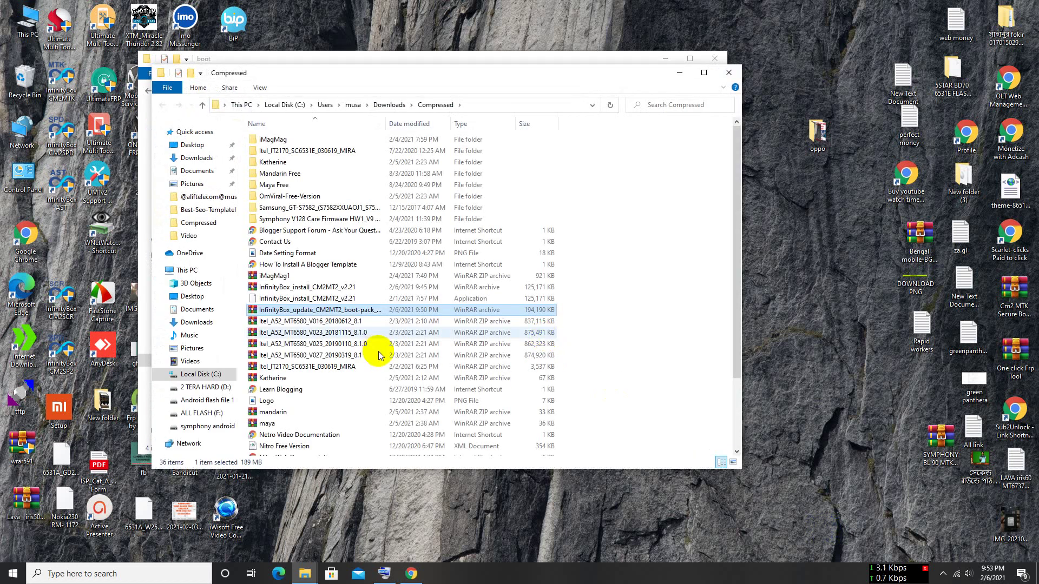
right_click(336, 312)
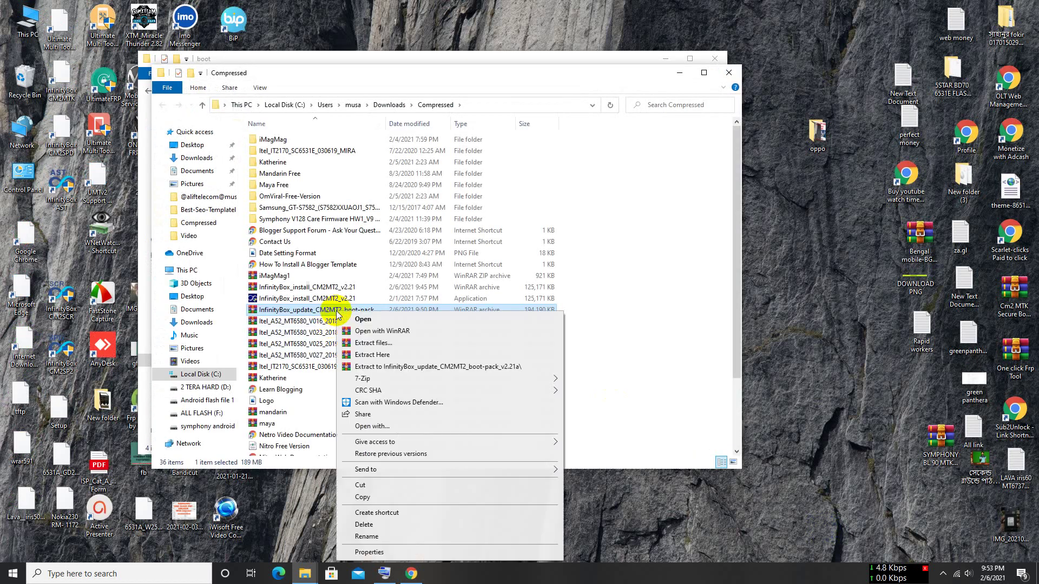
left_click(378, 367)
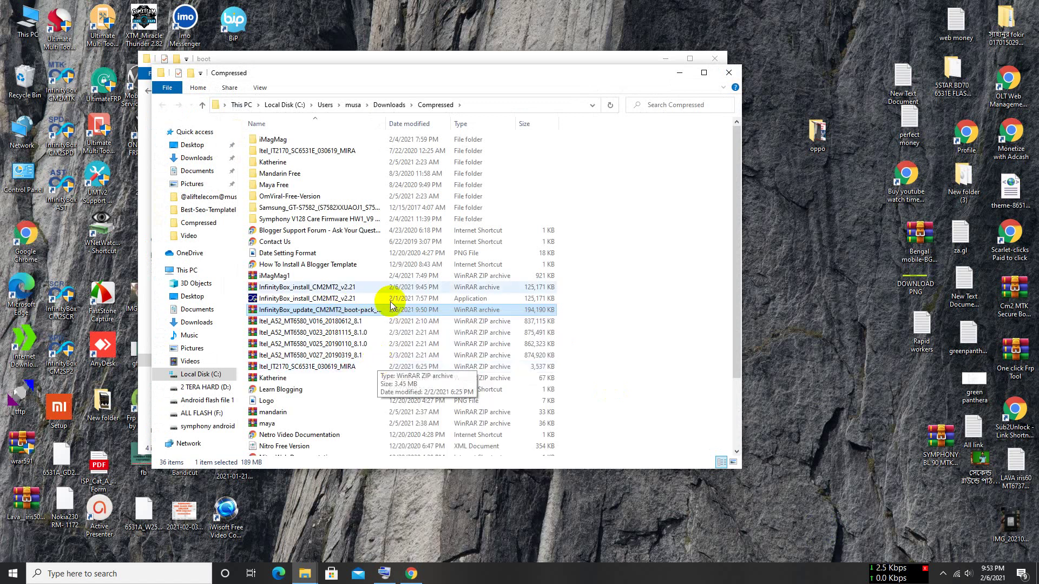
left_click(681, 76)
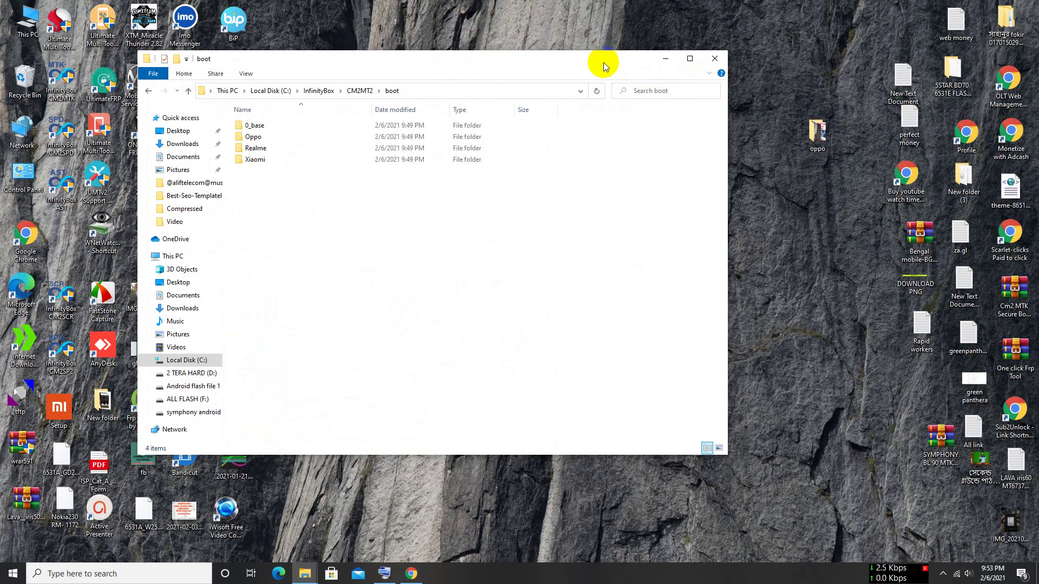
left_click_drag(603, 63, 728, 119)
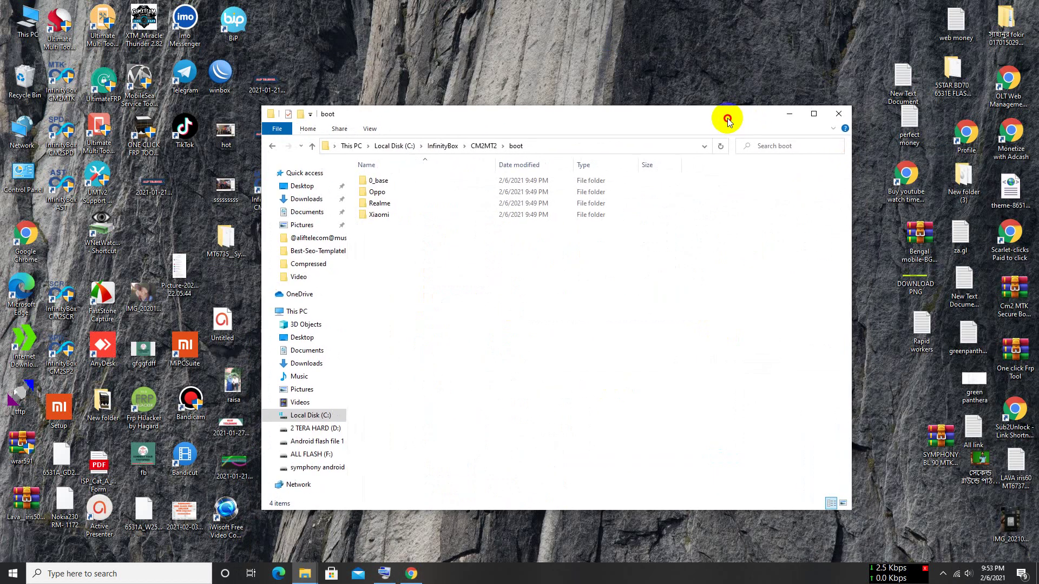
mouse_move(411, 580)
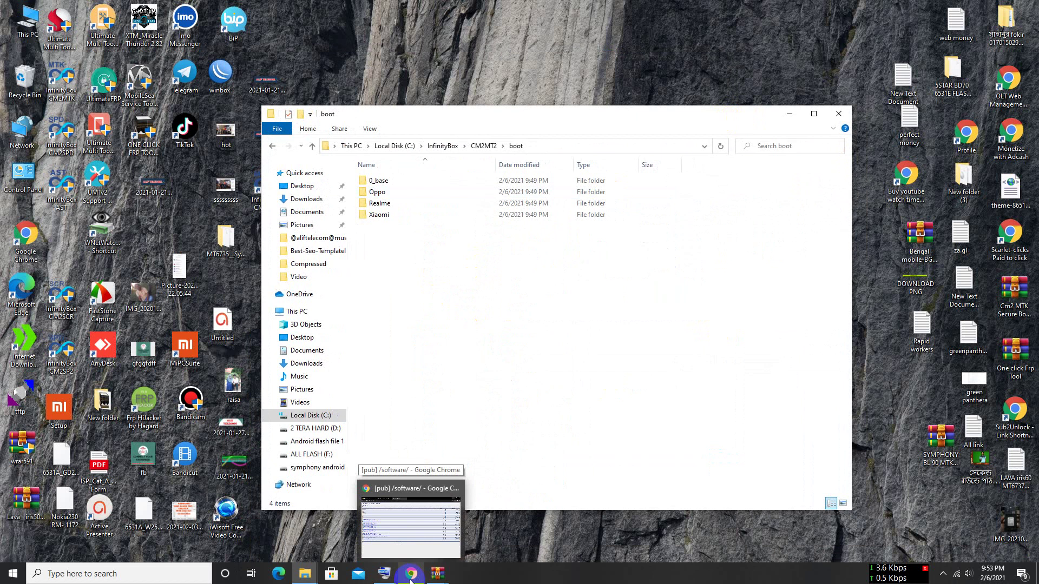
- Bring Chrome forward and select the archive password on the download page
left_click(411, 581)
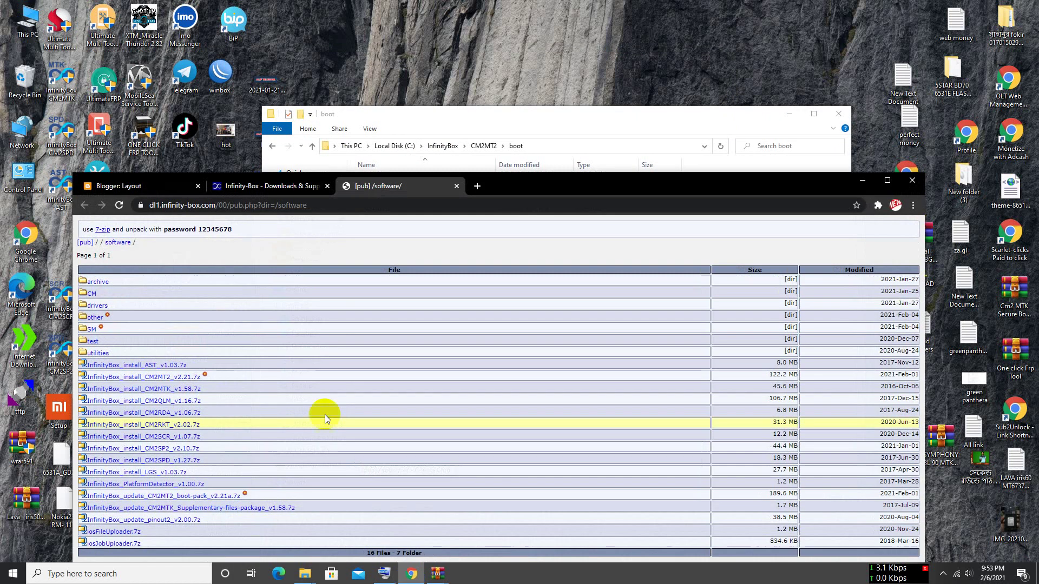
left_click_drag(551, 186, 587, 49)
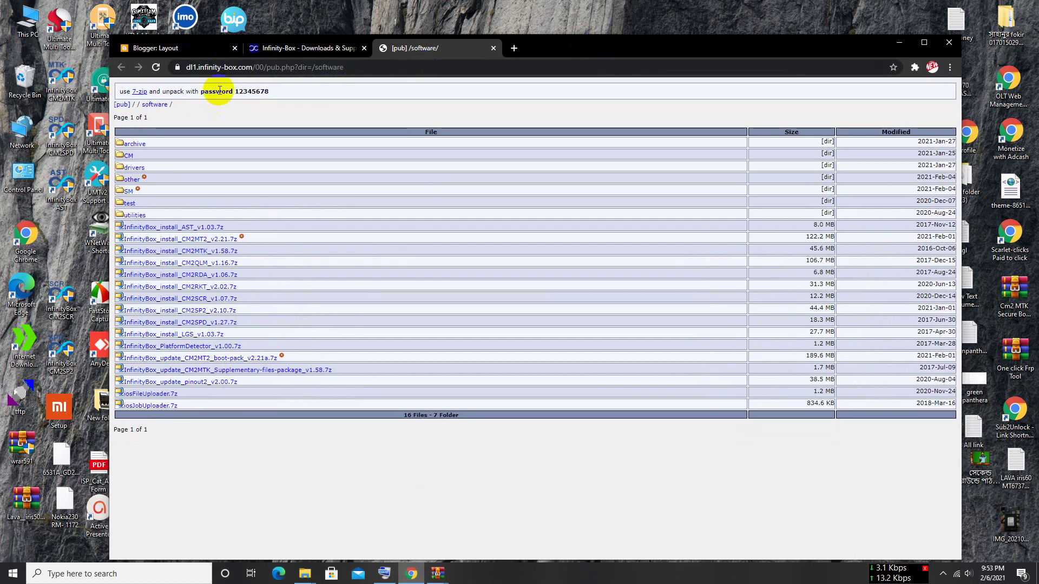
left_click_drag(235, 91, 270, 92)
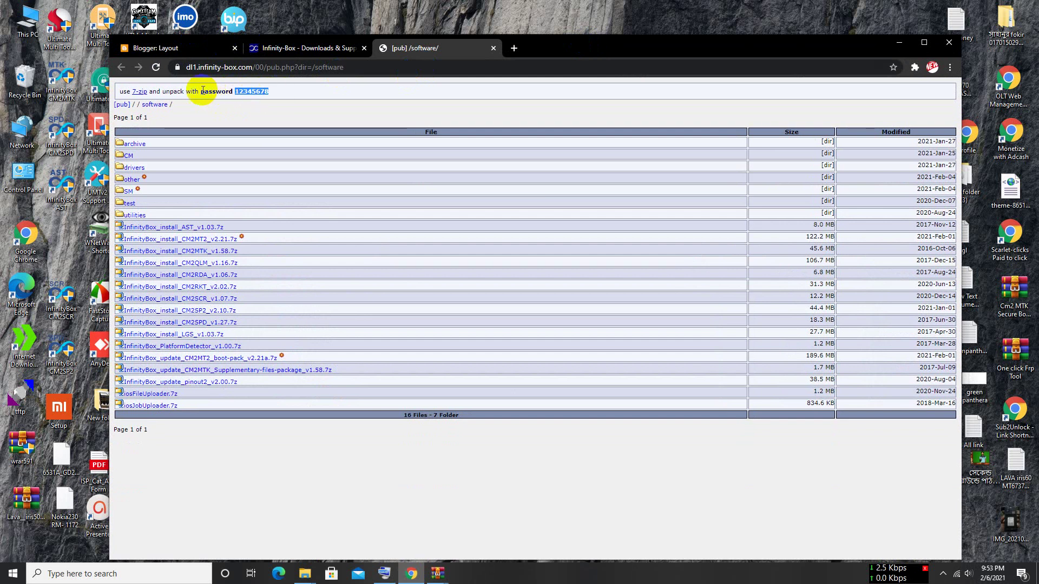
left_click_drag(198, 92, 293, 94)
left_click(293, 92)
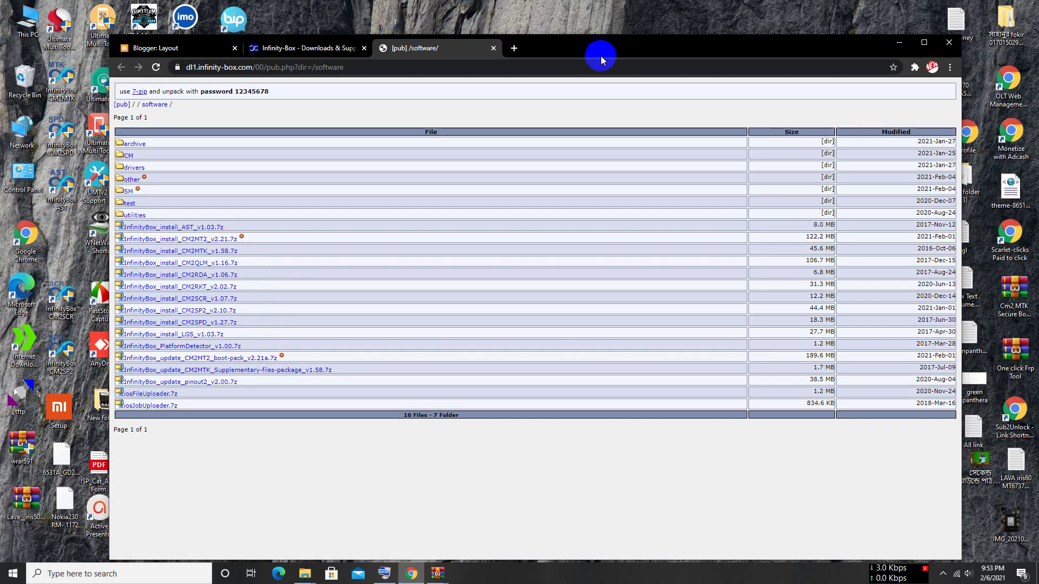
- Bring up WinRAR's Enter password prompt for the boot-pack archive
mouse_move(598, 50)
left_mouse_down()
mouse_move(580, 46)
mouse_move(588, 42)
left_mouse_up()
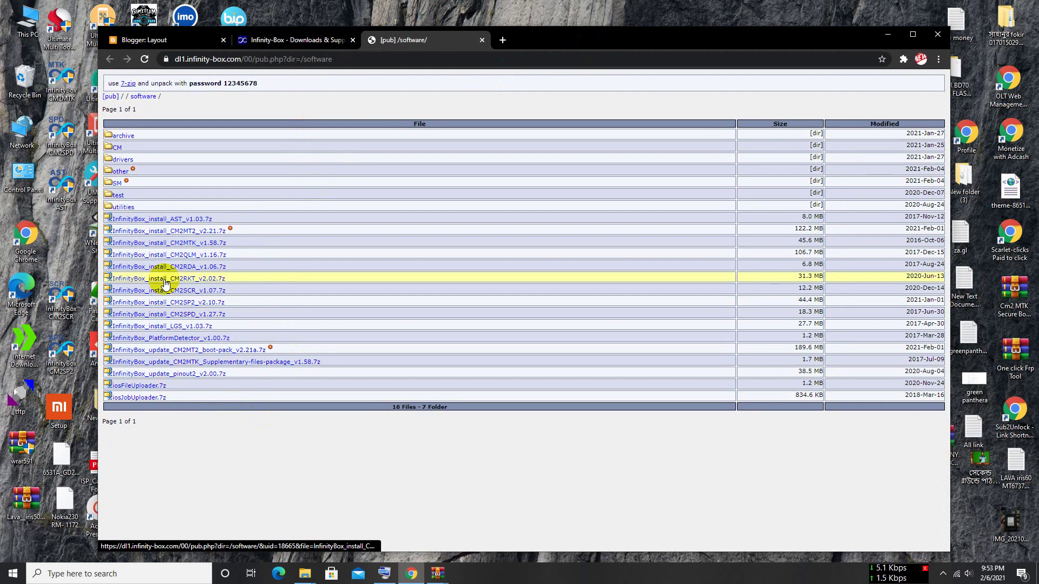
left_click(573, 41)
mouse_move(574, 40)
left_mouse_down()
mouse_move(584, 389)
mouse_move(615, 163)
mouse_move(571, 24)
mouse_move(581, 39)
left_mouse_up()
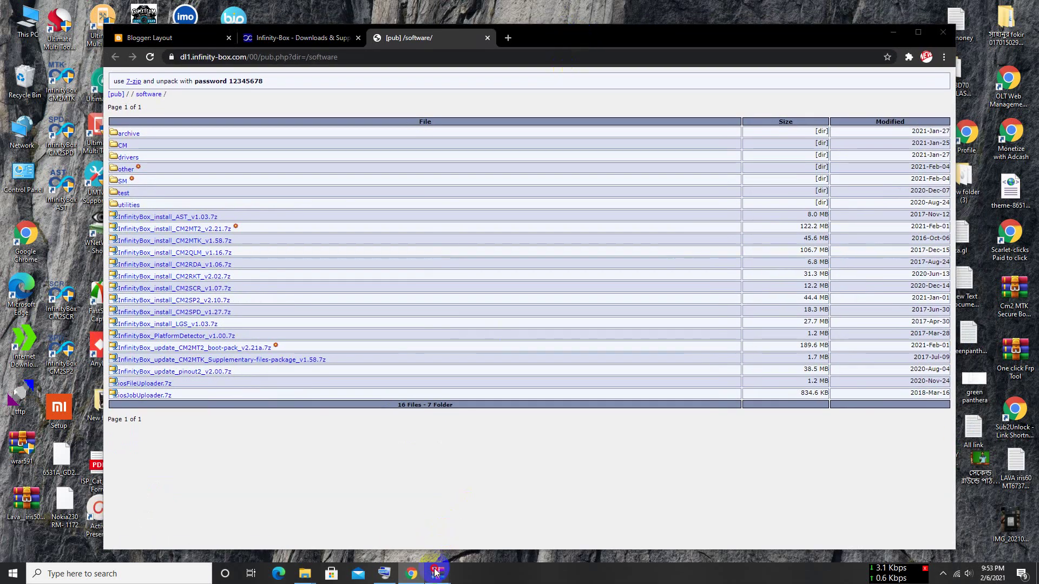
mouse_move(438, 572)
left_click(482, 515)
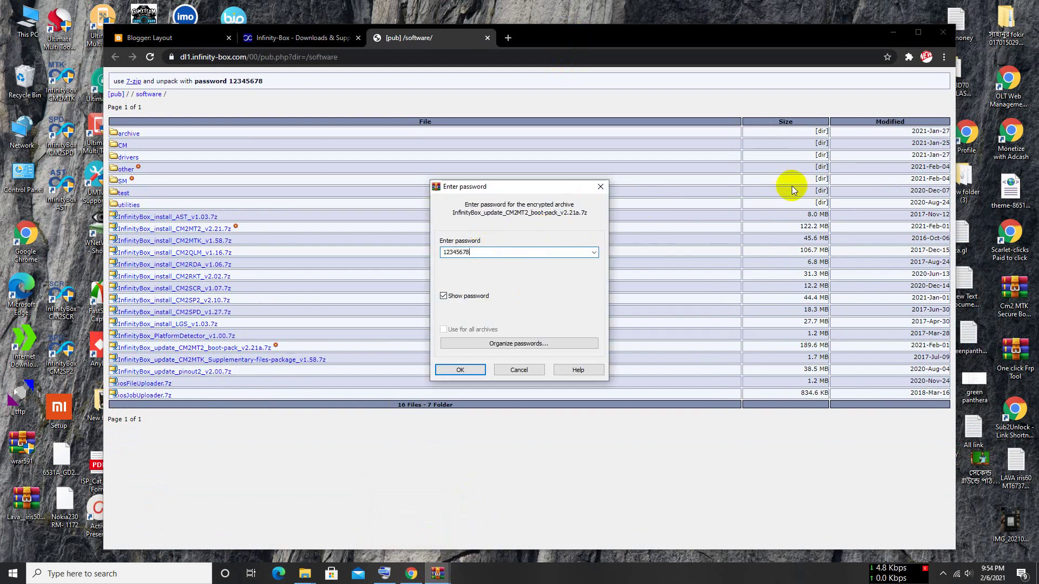
- Confirm the archive password, minimize Chrome, and bring the Compressed folder window forward
left_click(471, 370)
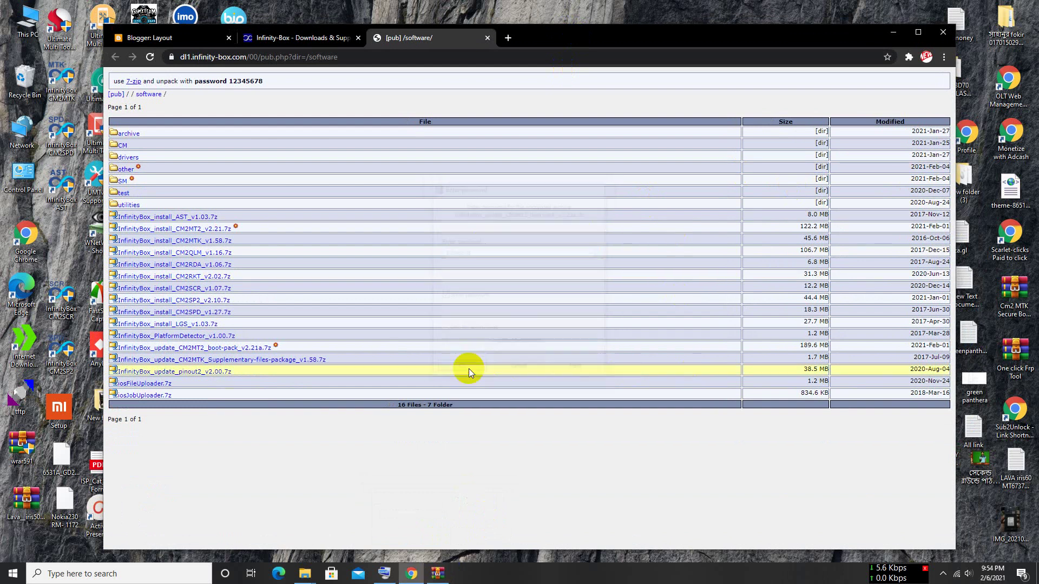
left_click(897, 35)
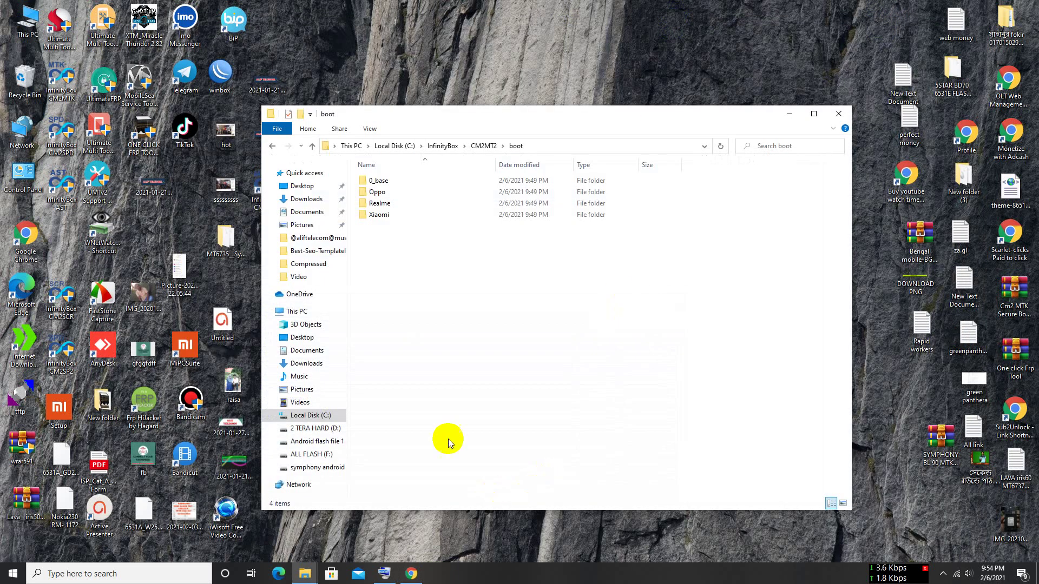
left_click(308, 571)
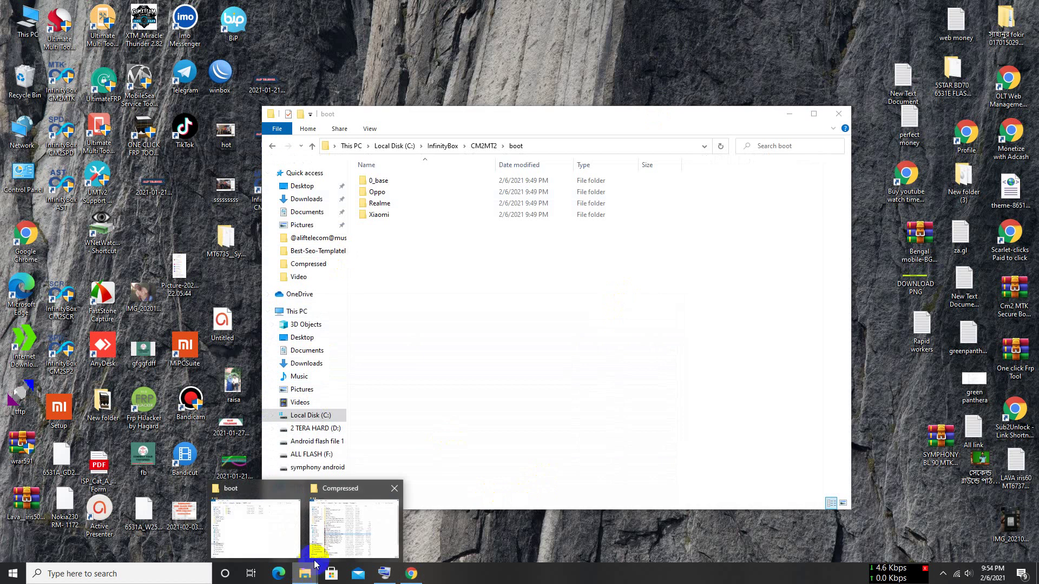
left_click(332, 538)
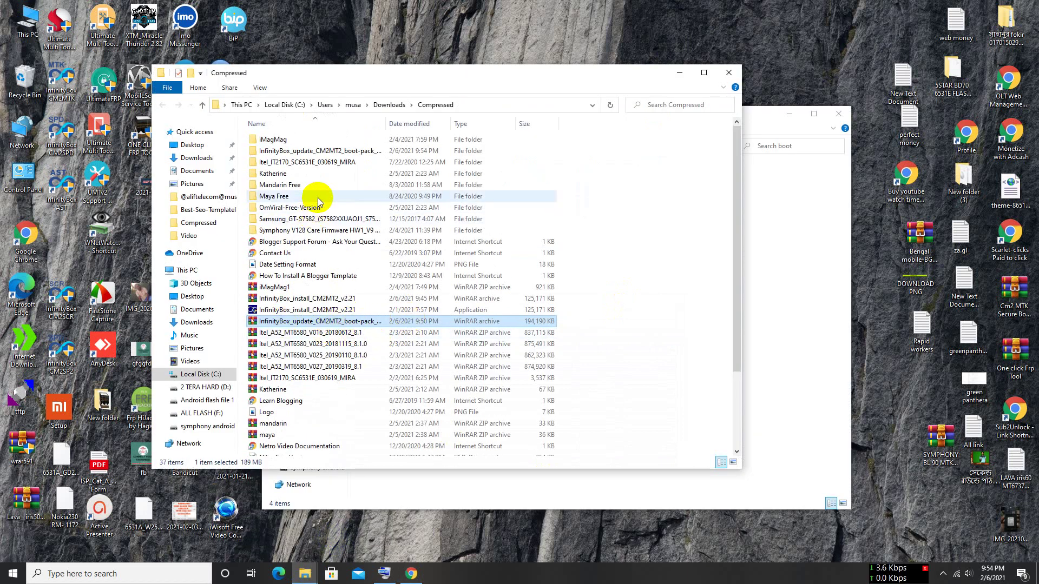
- Open the extracted boot-pack folder and launch its setup application
double_click(304, 153)
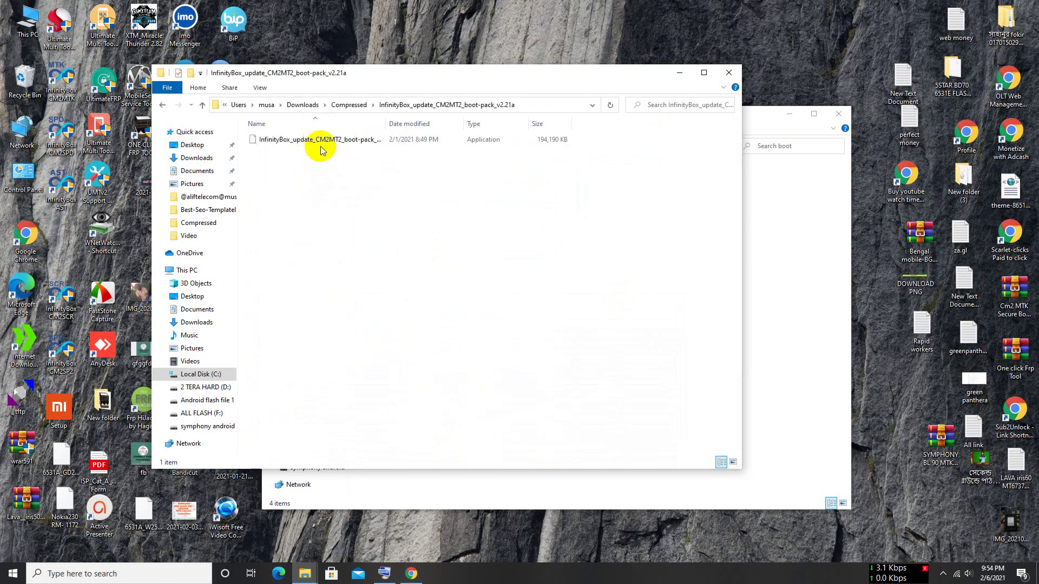
left_click_drag(428, 73, 565, 95)
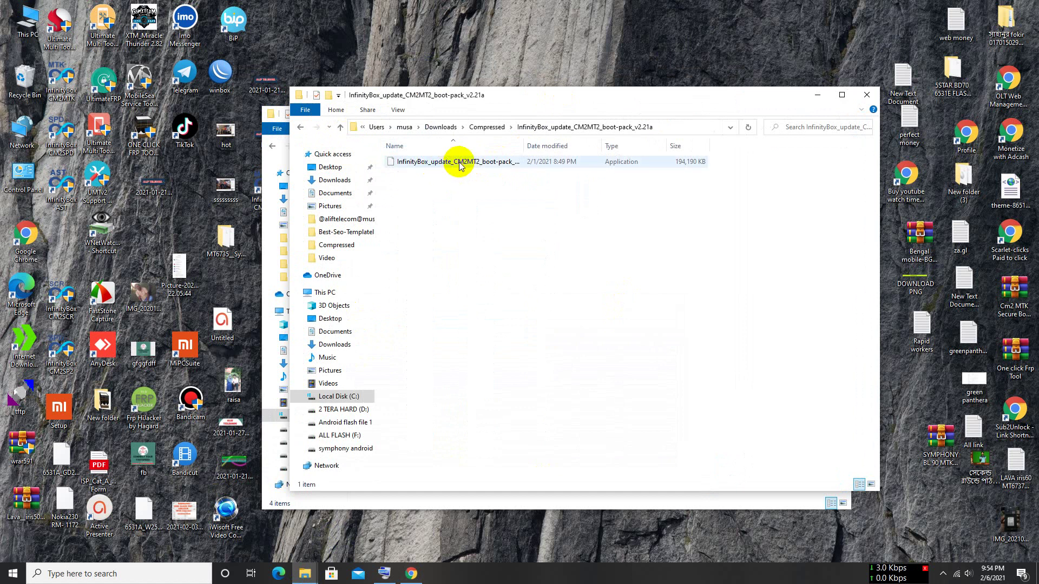
left_click(537, 101)
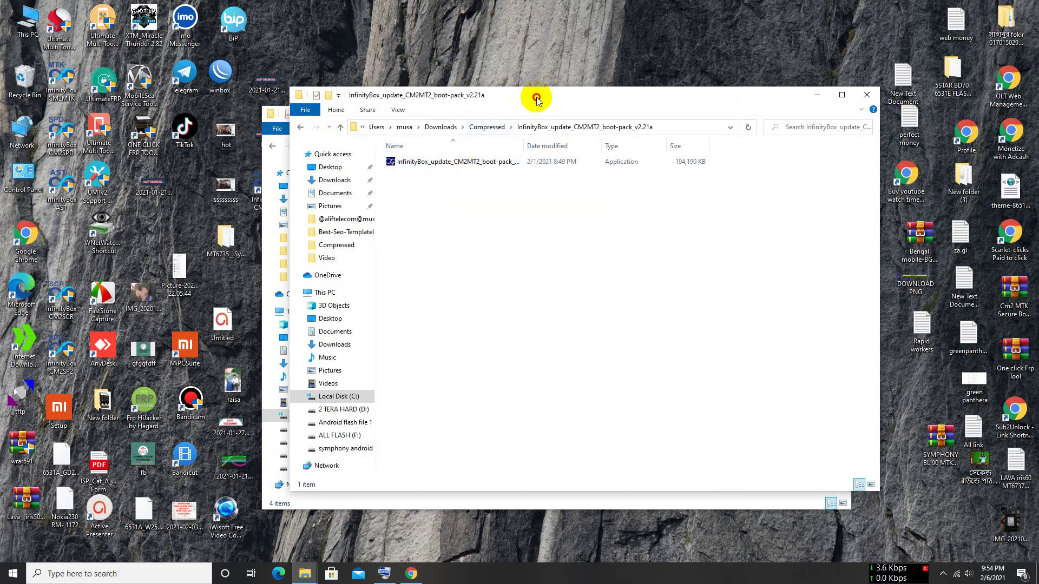
left_click_drag(538, 101, 477, 95)
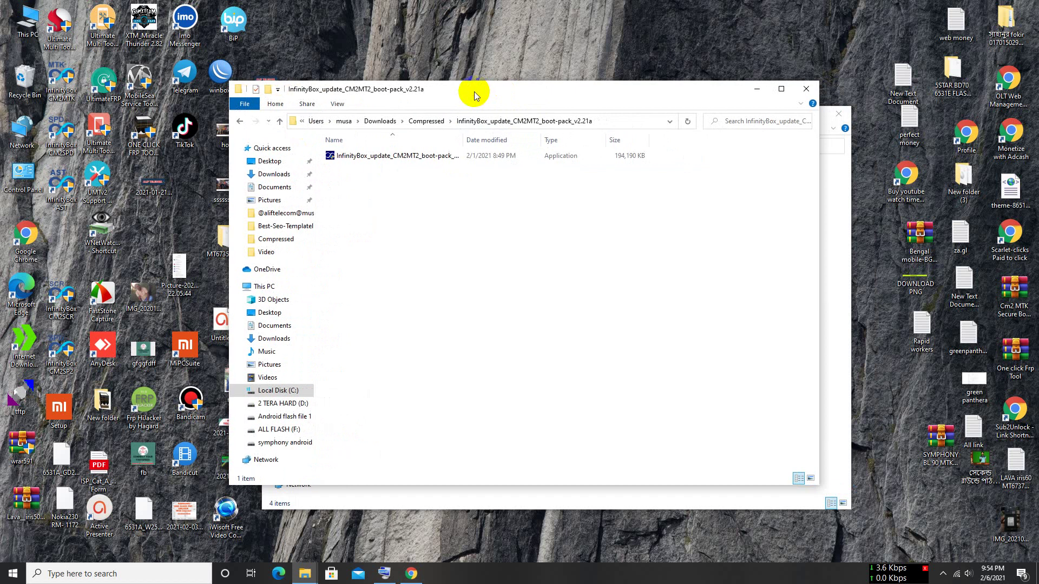
left_click(398, 159)
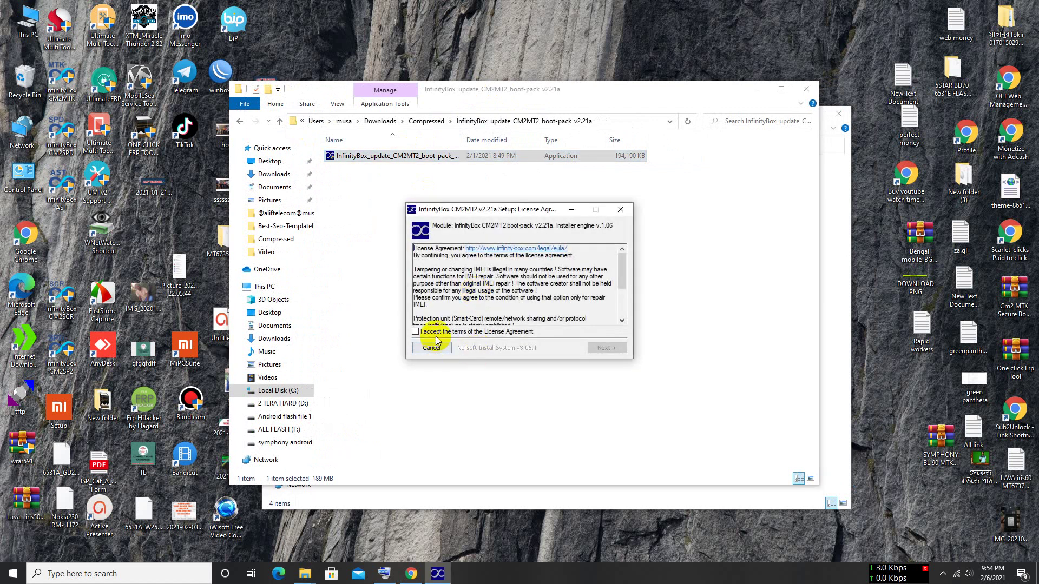
- Accept the license, install into C:\InfinityBox\CM2MT2 with default components, and close the installer
left_click(436, 334)
left_click(606, 348)
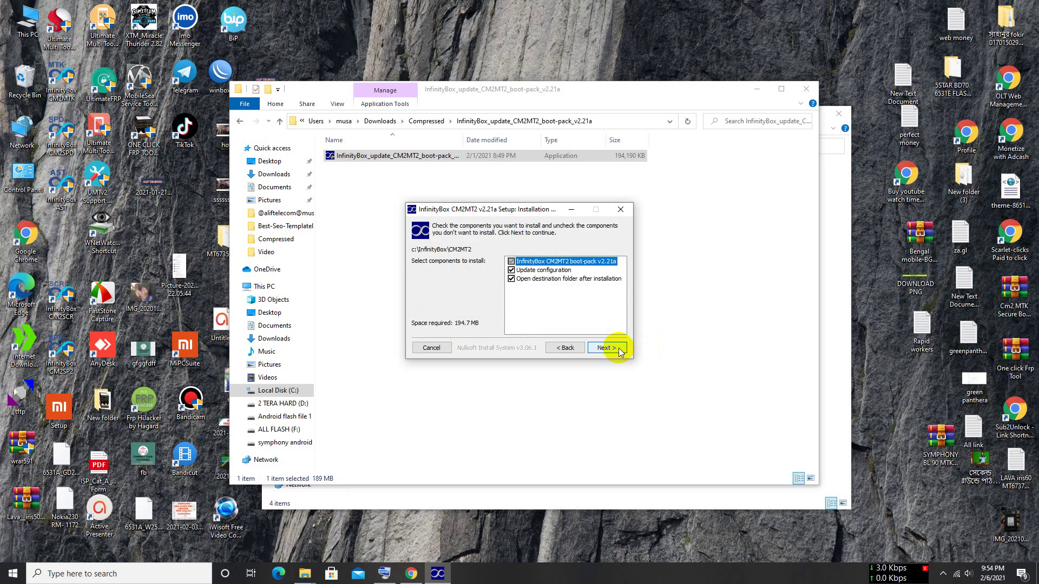
left_click(607, 348)
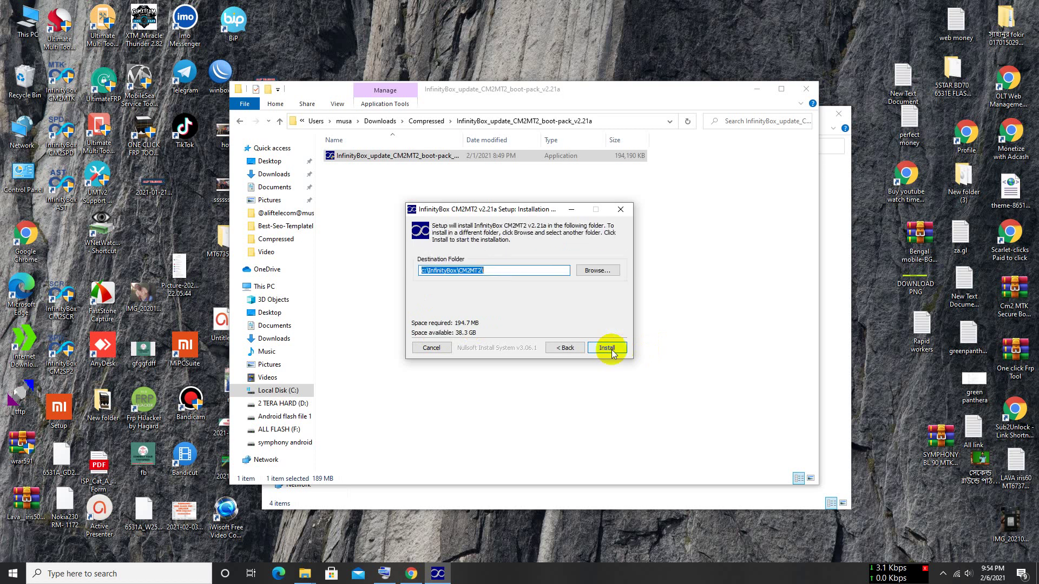
left_click(606, 348)
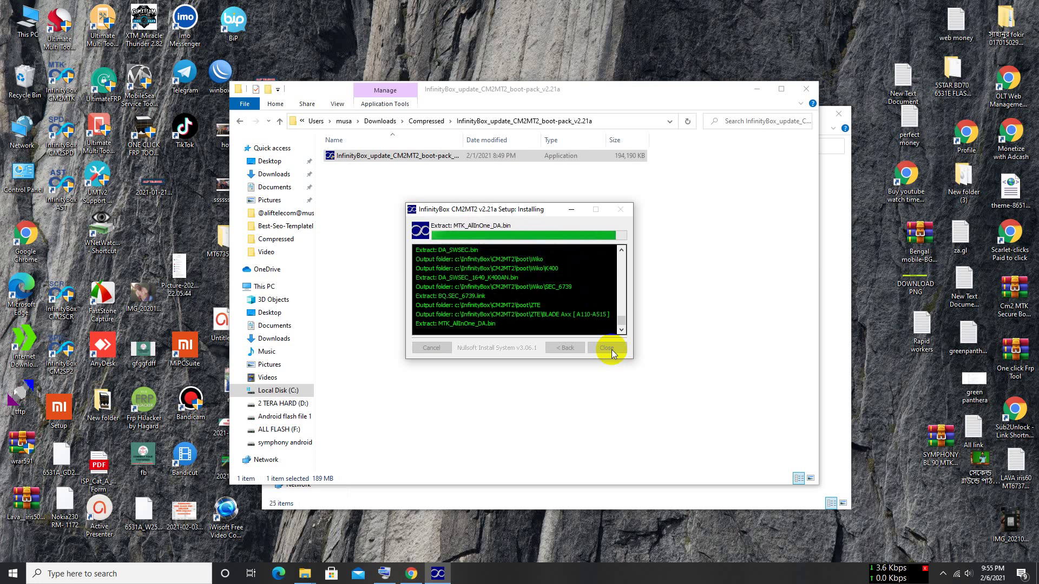
left_click(611, 350)
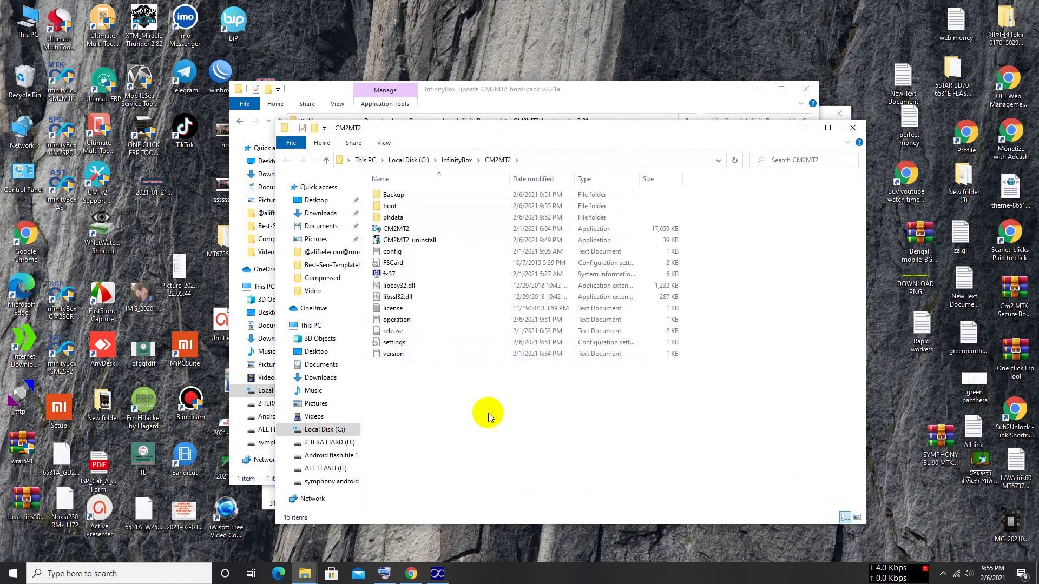
left_click(853, 128)
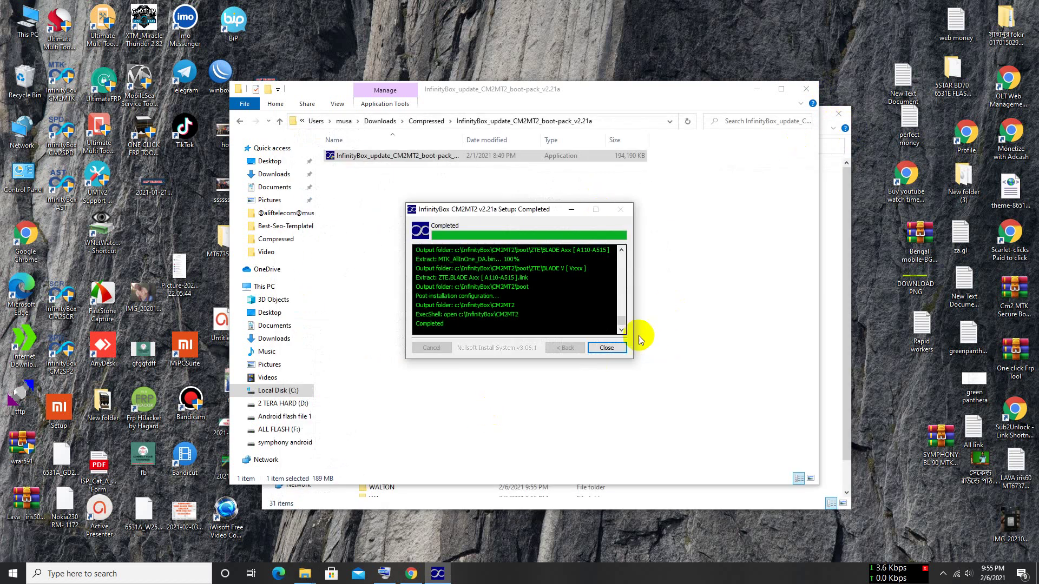
left_click(610, 347)
- Close both folder windows and run the InfinityBox CM2MT2 shortcut as administrator
left_click(812, 93)
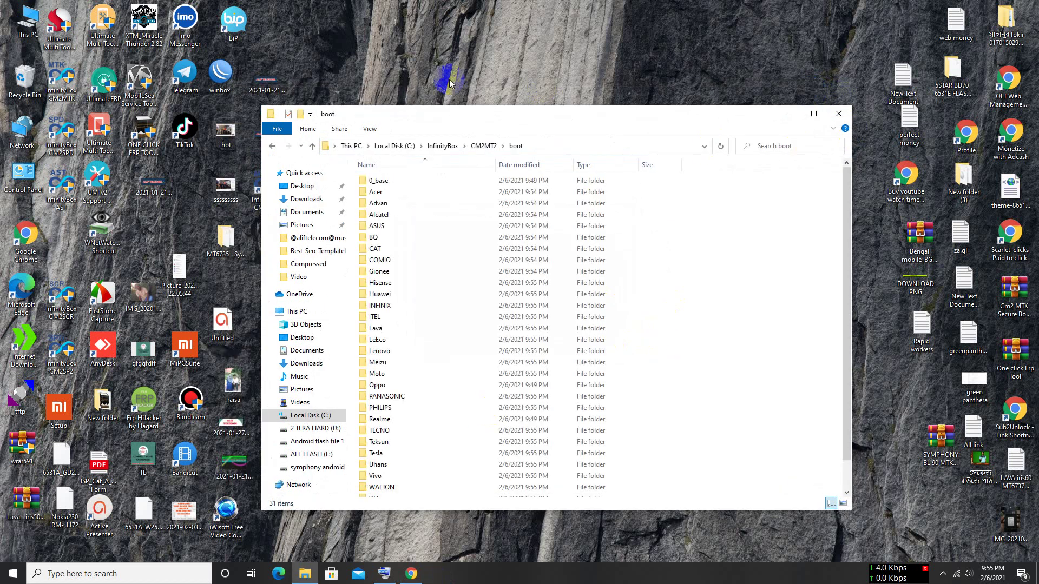
left_click(839, 111)
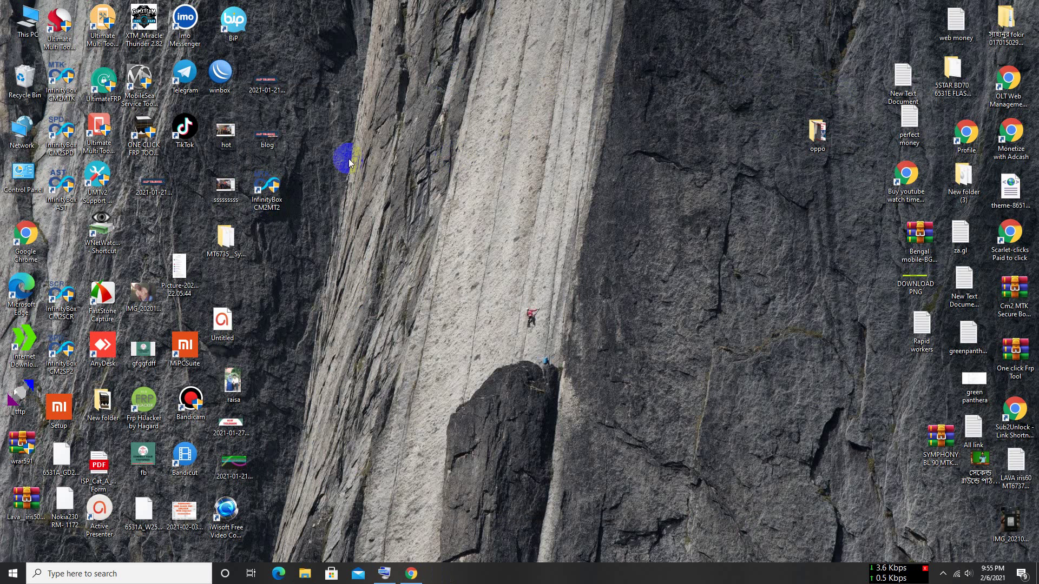
right_click(269, 194)
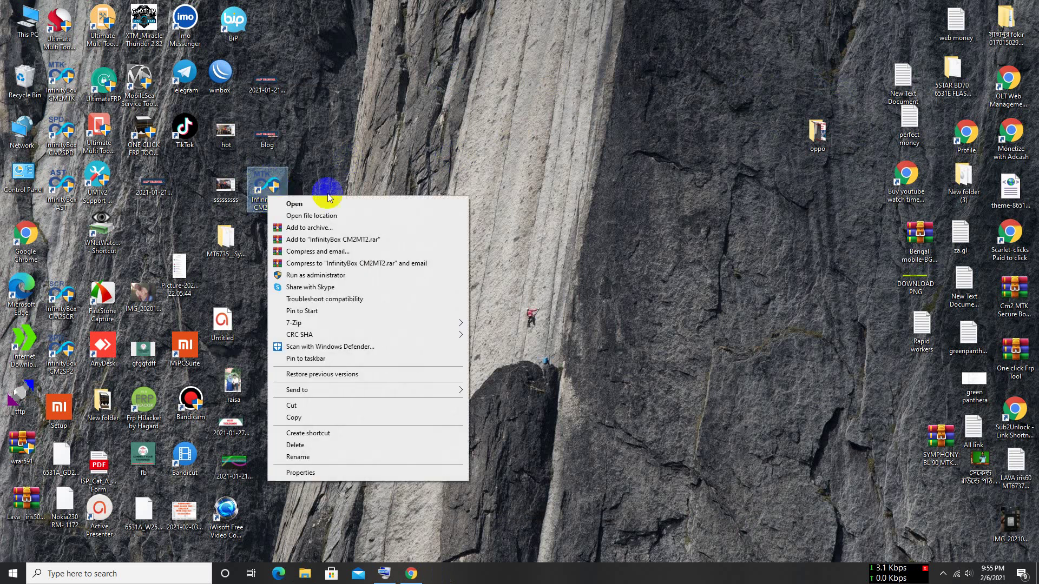
left_click(334, 275)
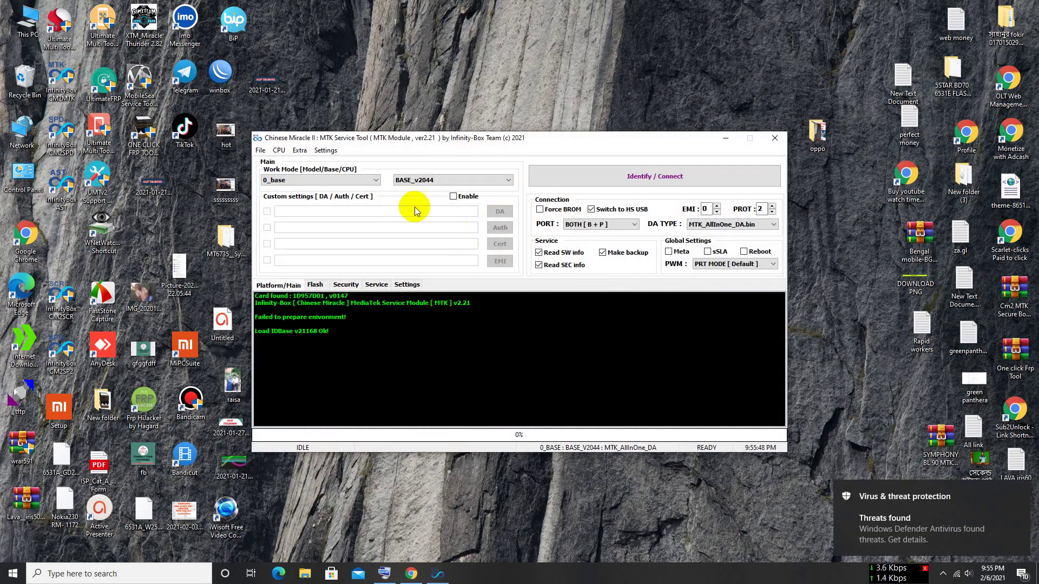
- Switch the brand to Oppo and browse its models without changing them
left_click_drag(382, 139, 429, 47)
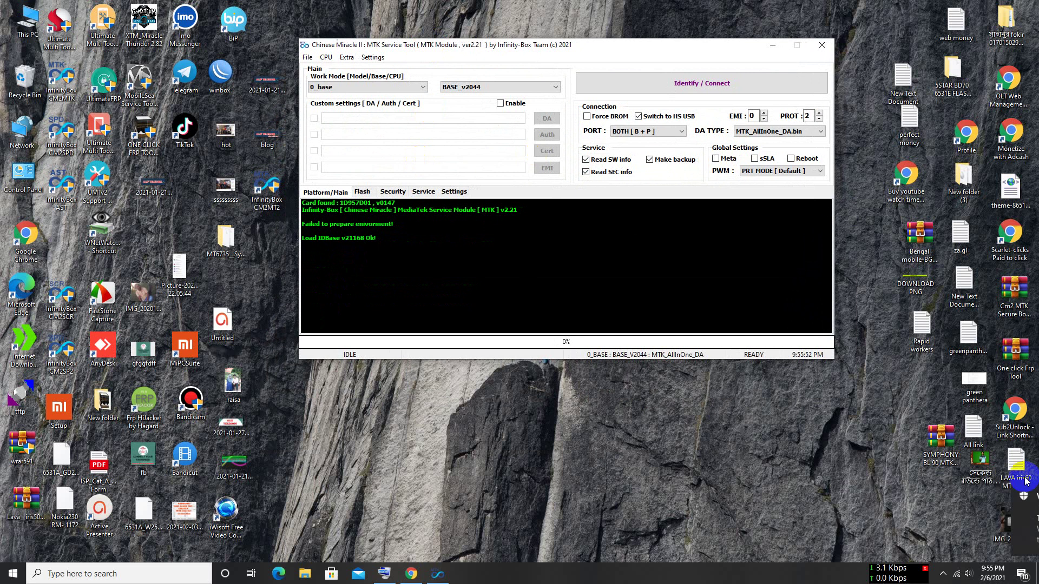
left_click_drag(616, 50, 613, 54)
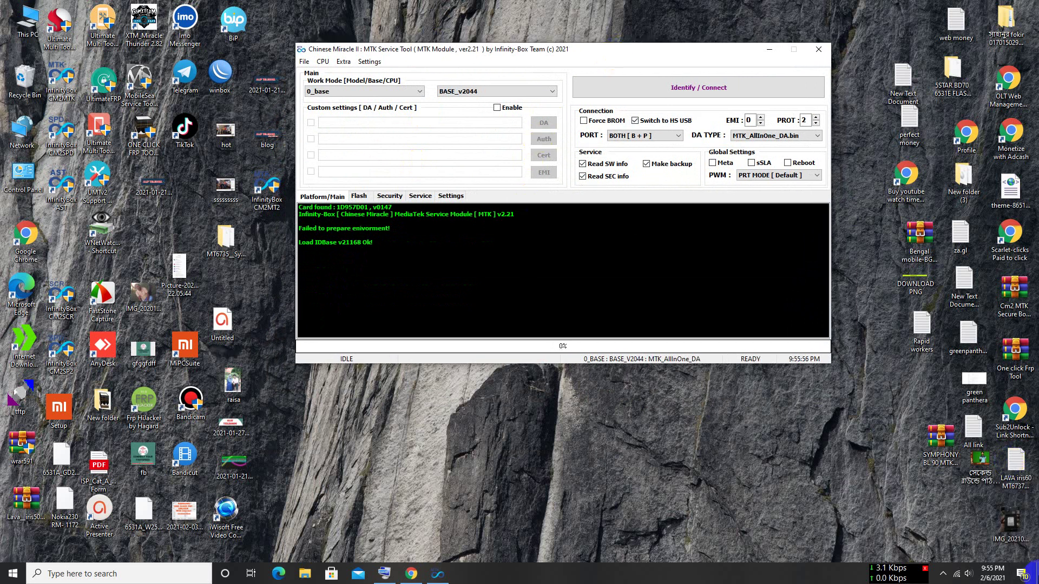
left_click_drag(532, 50, 504, 62)
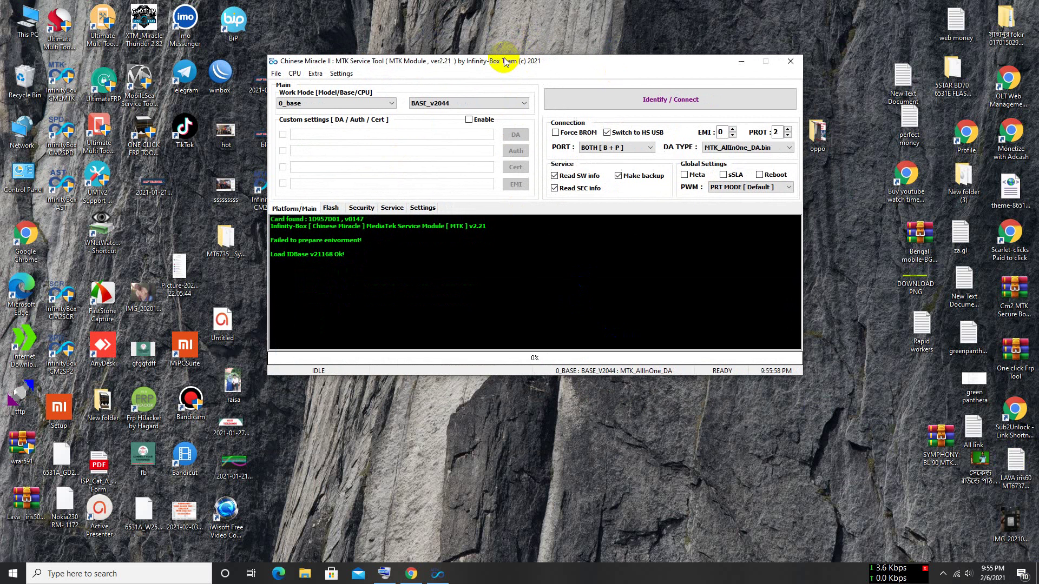
left_click(392, 104)
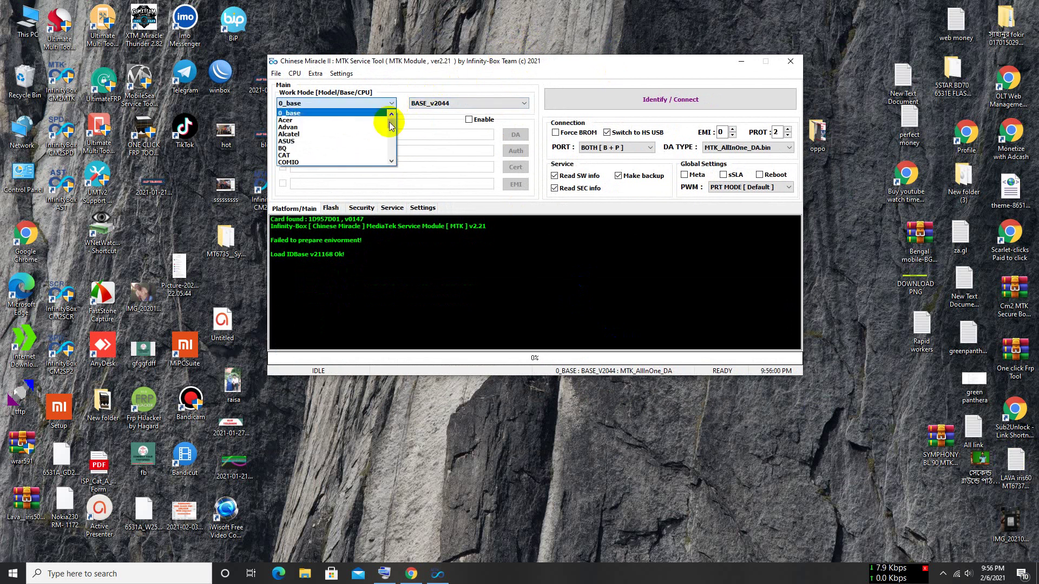
left_click_drag(391, 121, 392, 142)
left_click(340, 127)
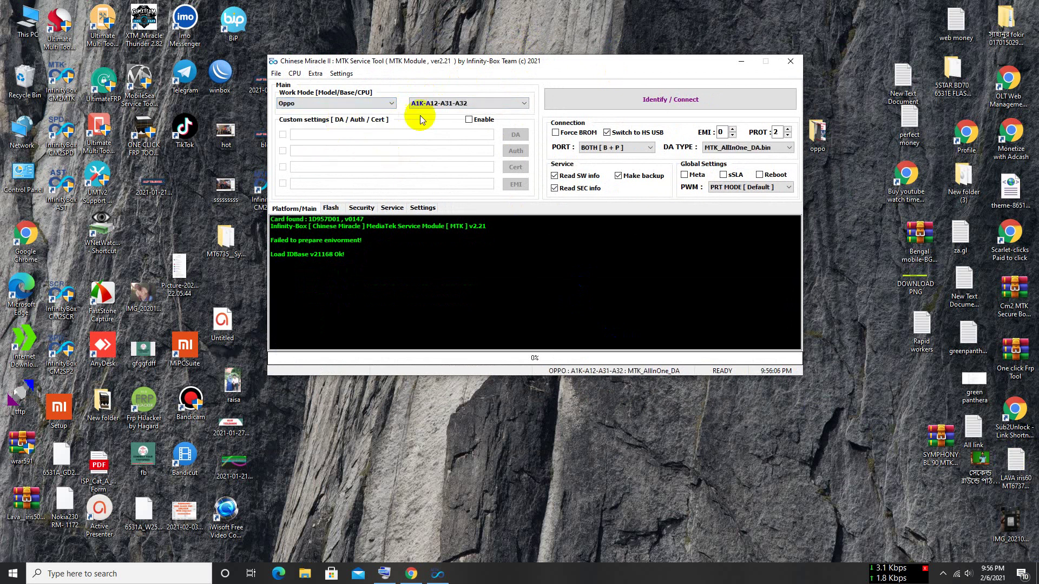
left_click(514, 102)
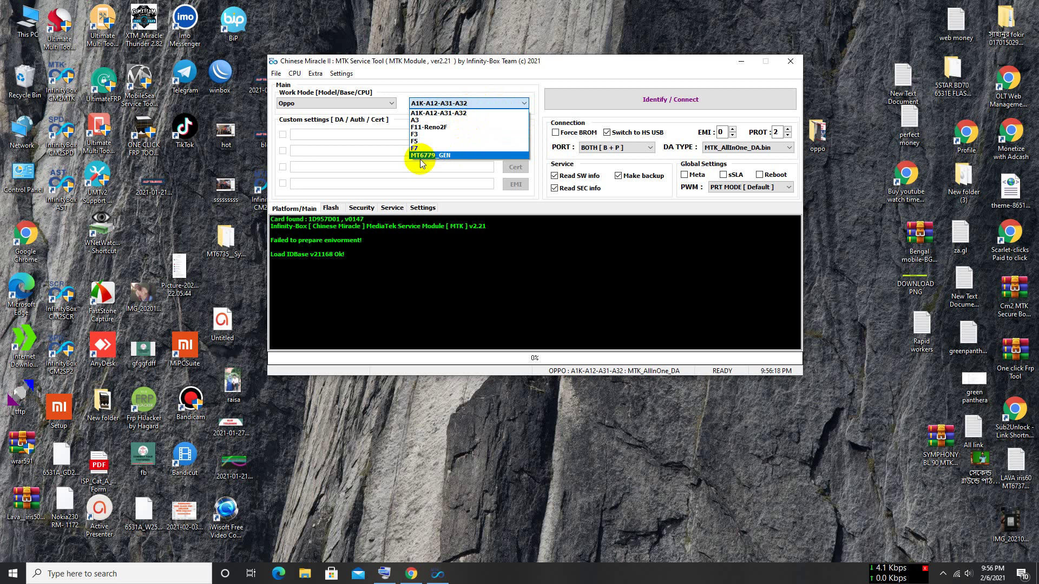
left_click(519, 85)
- Scroll through the brand list and choose Vivo
left_click(392, 104)
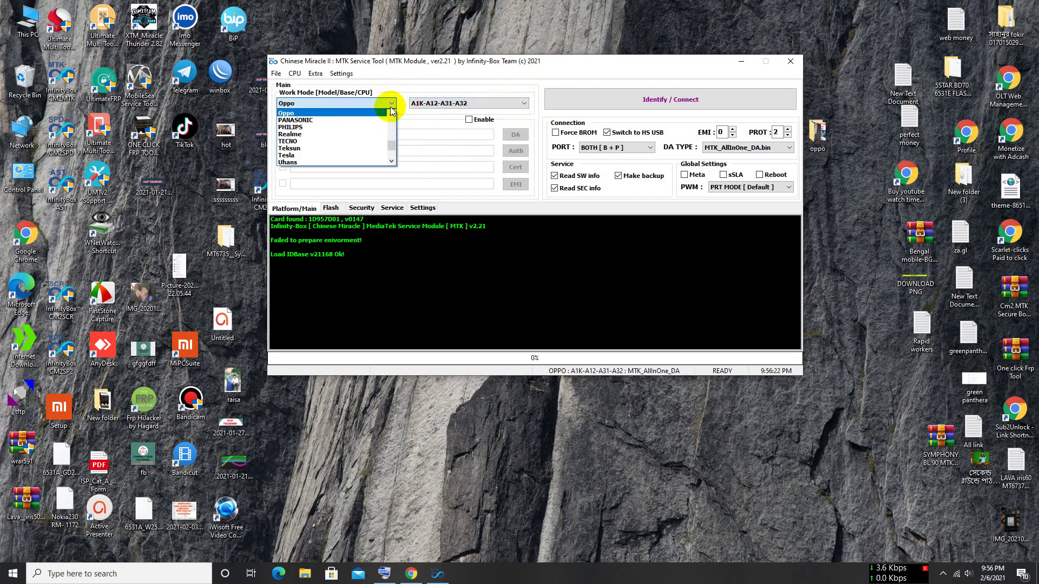
scroll(369, 128, "up", 8)
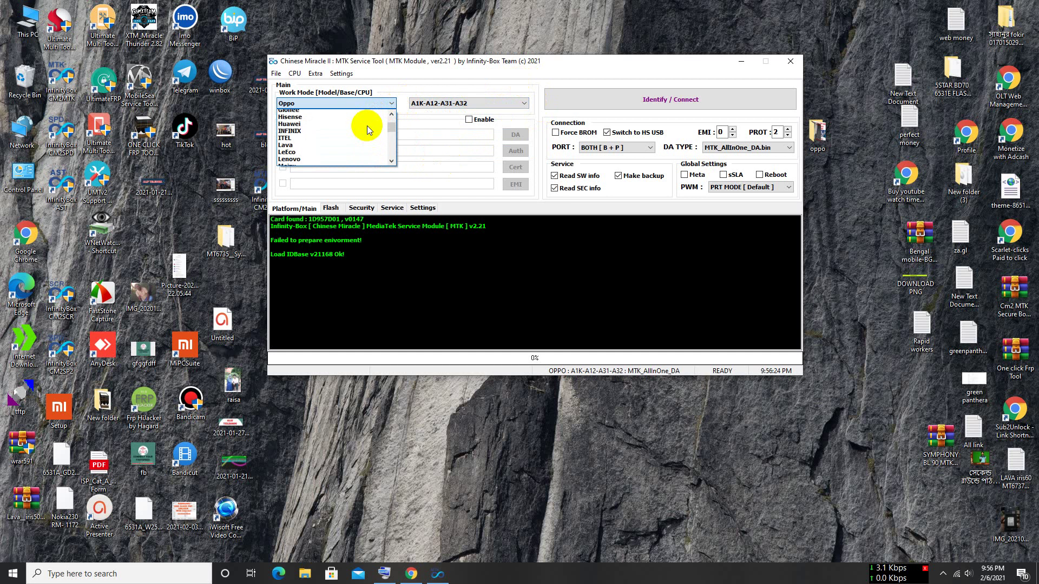
scroll(367, 125, "up", 1)
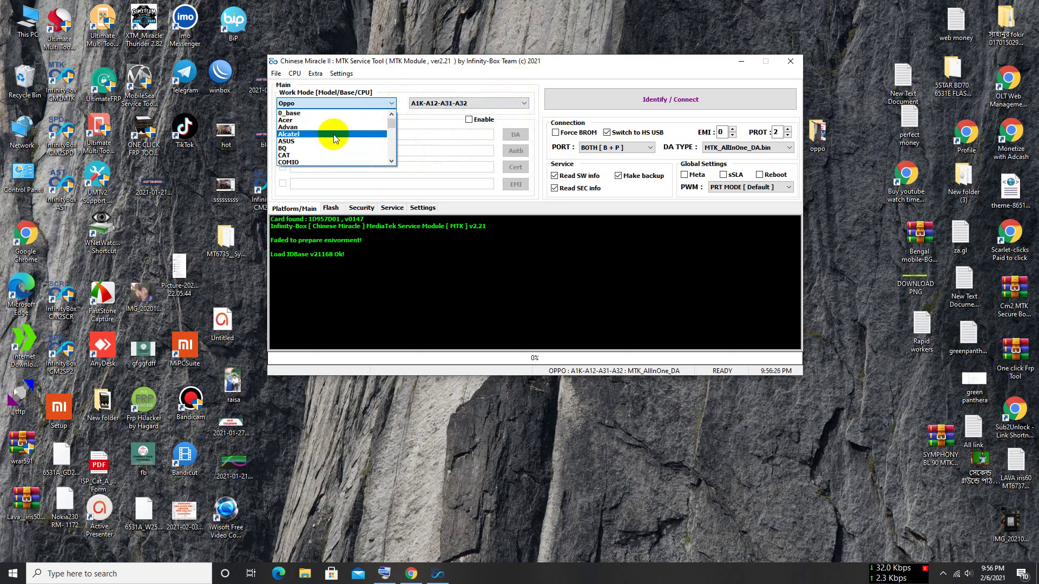
scroll(355, 121, "down", 6)
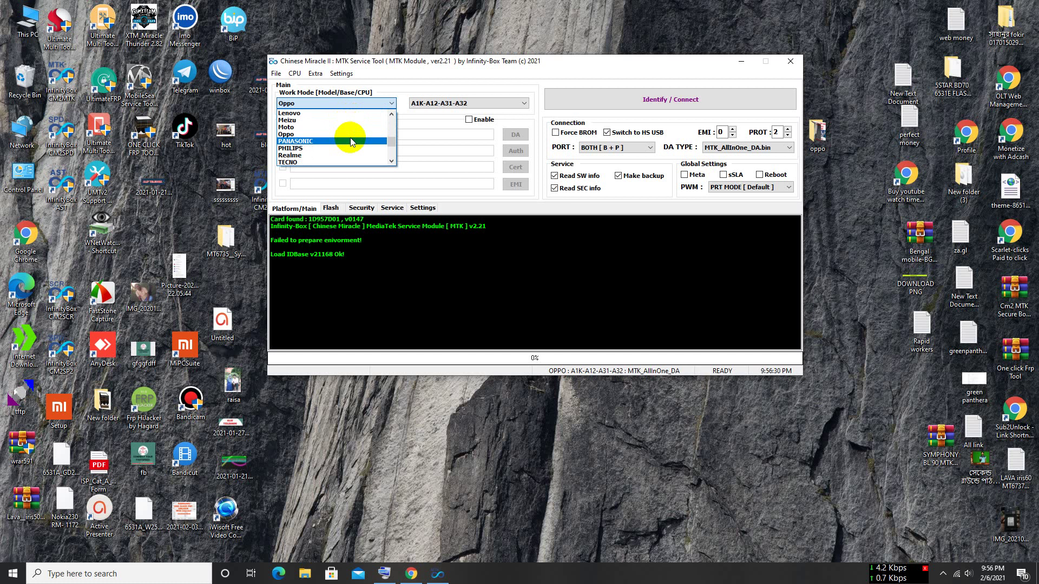
scroll(338, 144, "down", 1)
scroll(337, 144, "down", 7)
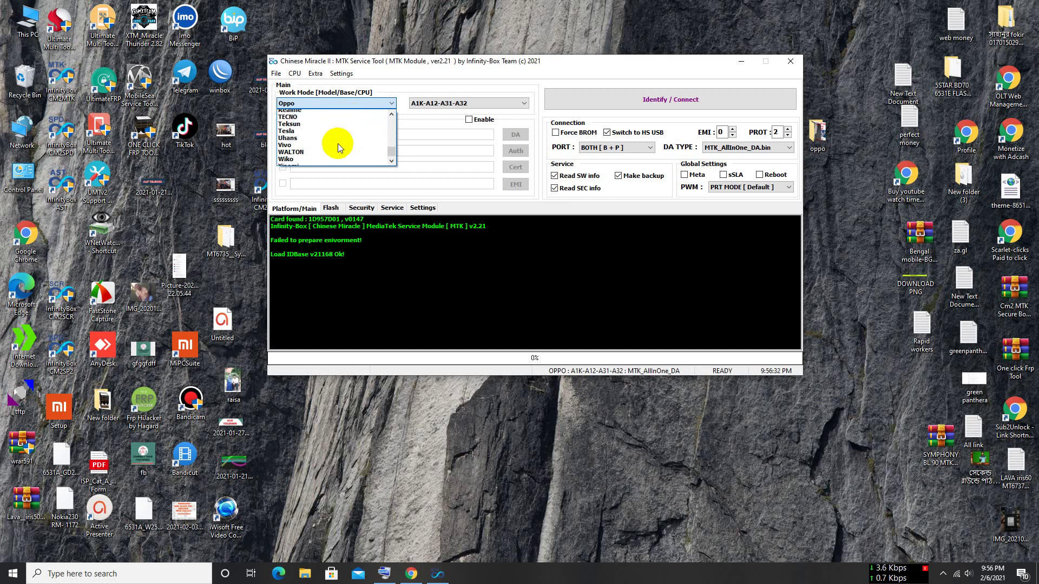
left_click(337, 134)
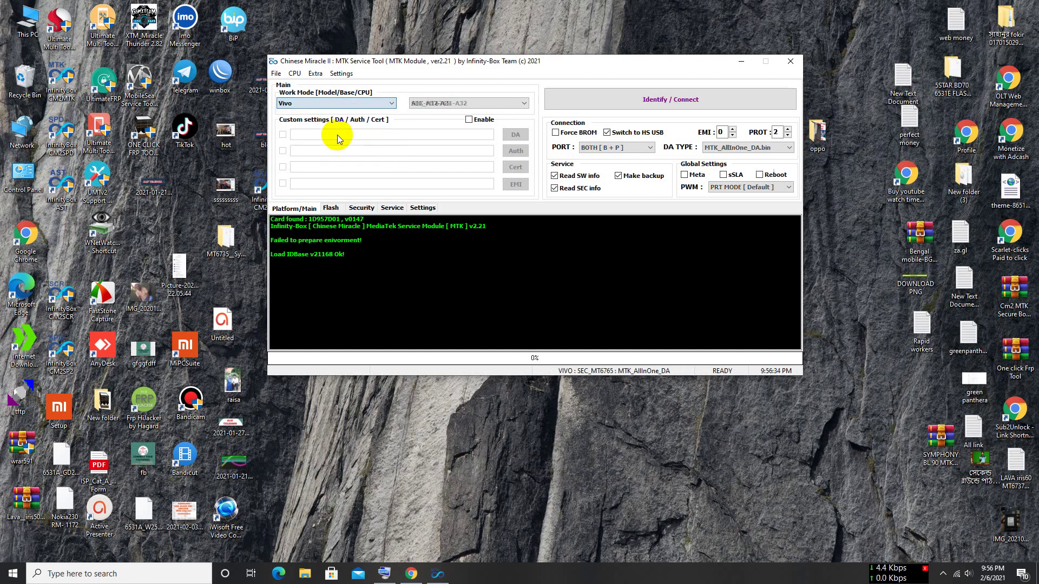
- Leave Vivo SEC_MT6765, switch the brand to Xiaomi, and keep model 6A
left_click(498, 101)
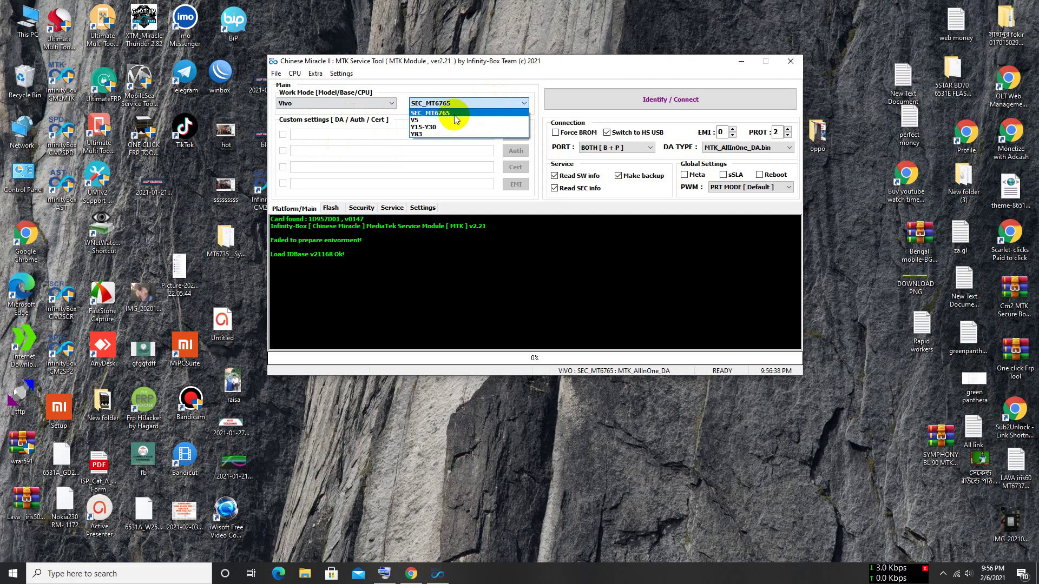
left_click(452, 81)
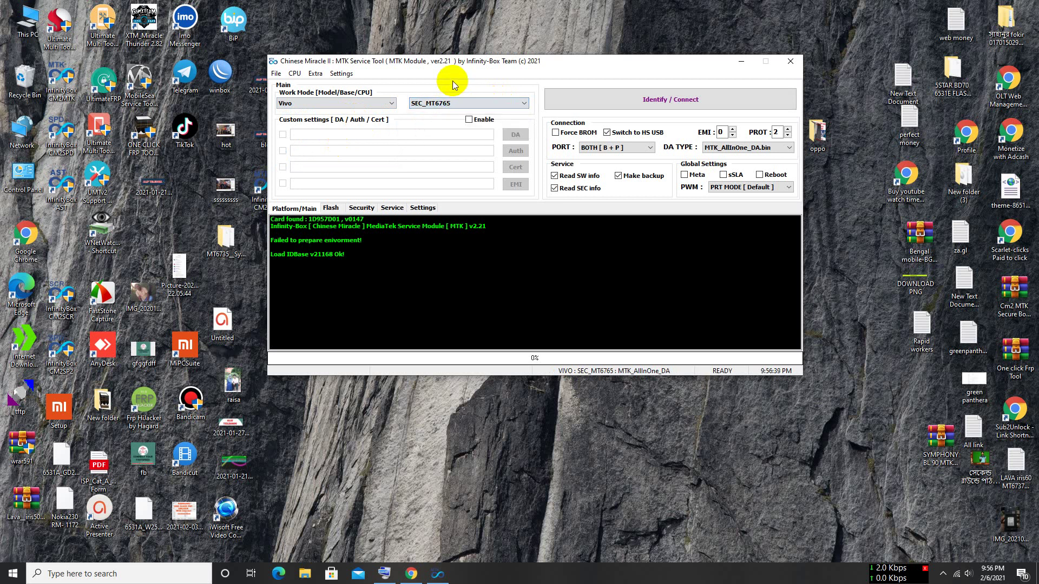
left_click(390, 103)
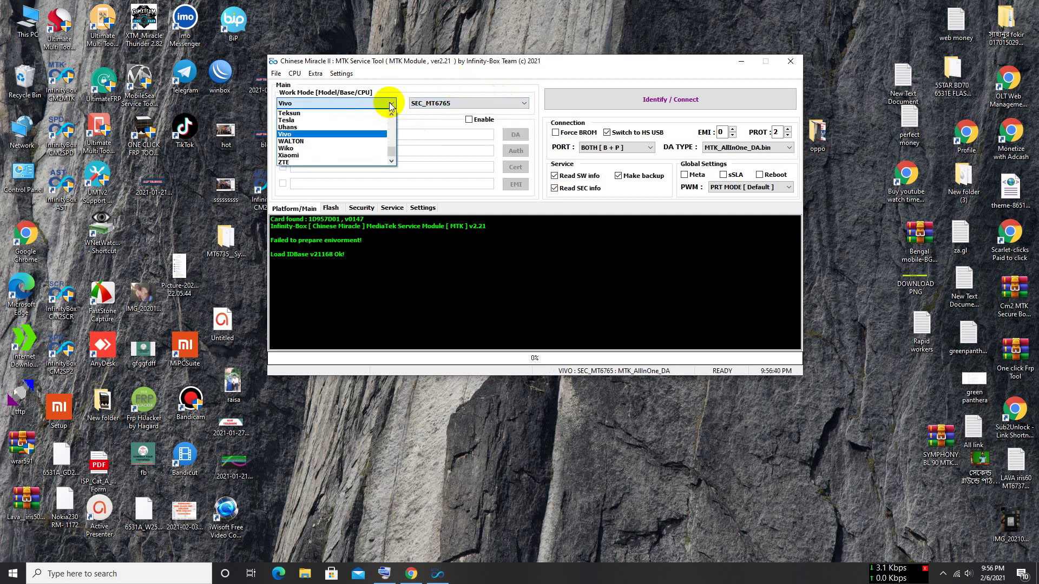
left_click(343, 155)
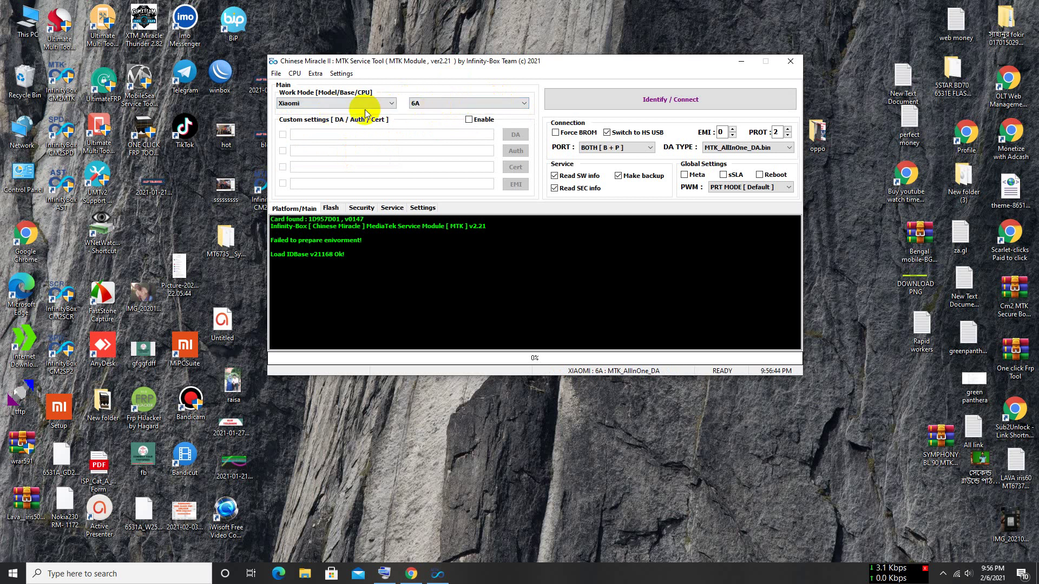
left_click(474, 105)
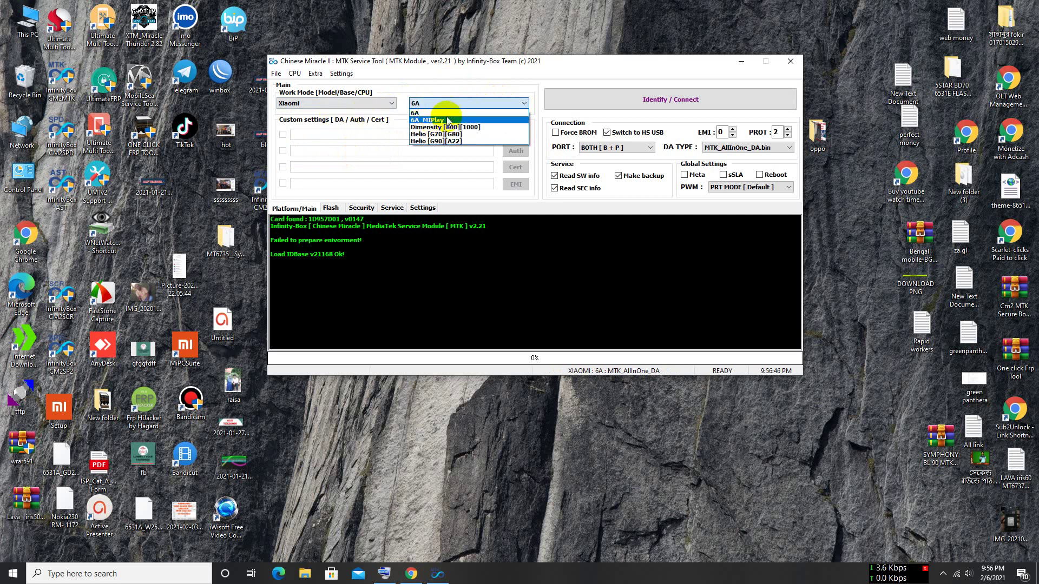
left_click(585, 70)
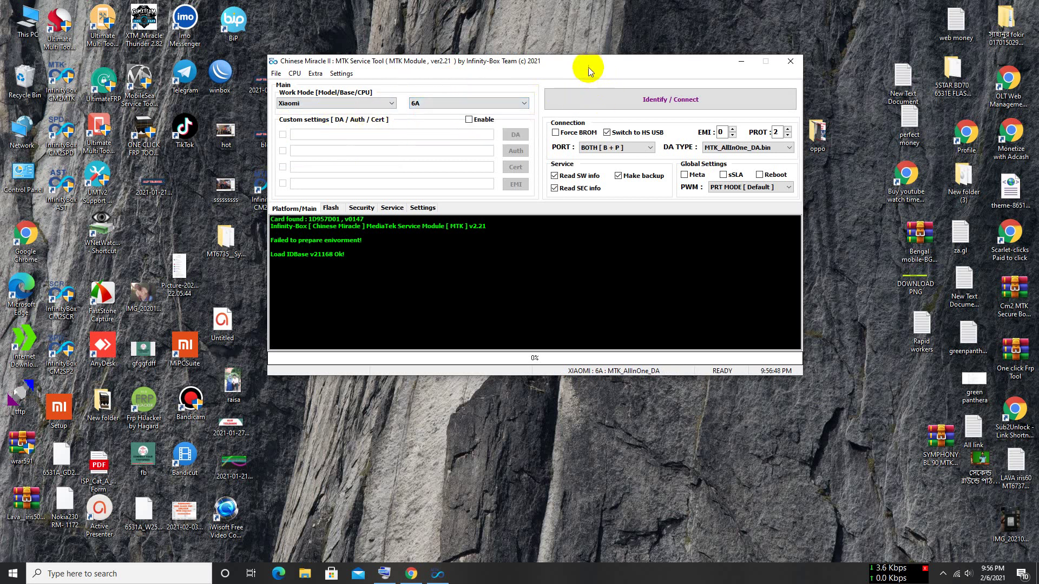
- Reposition the tool window on the desktop
left_click_drag(589, 67, 639, 97)
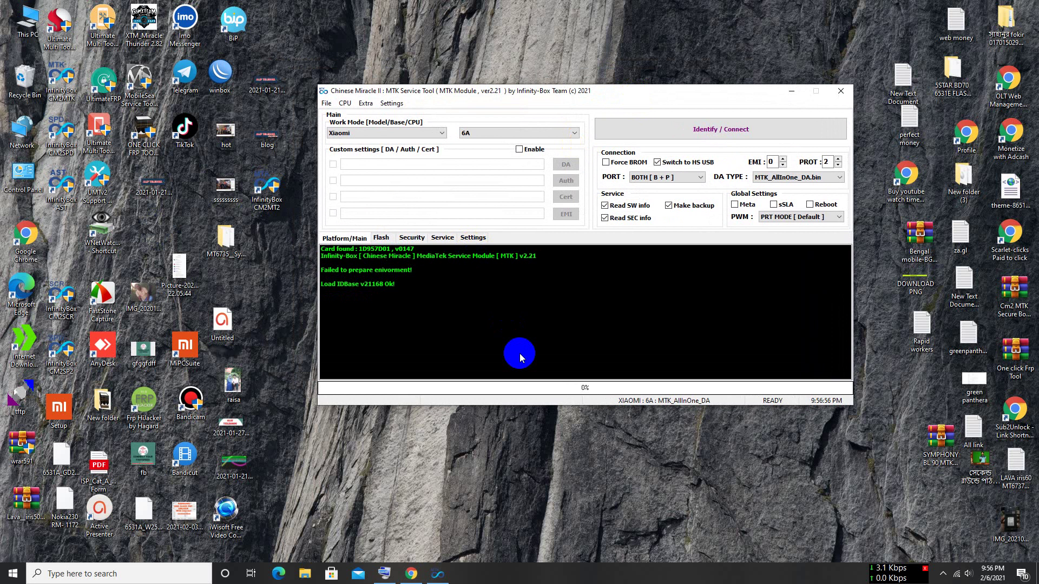
left_click_drag(510, 96, 500, 89)
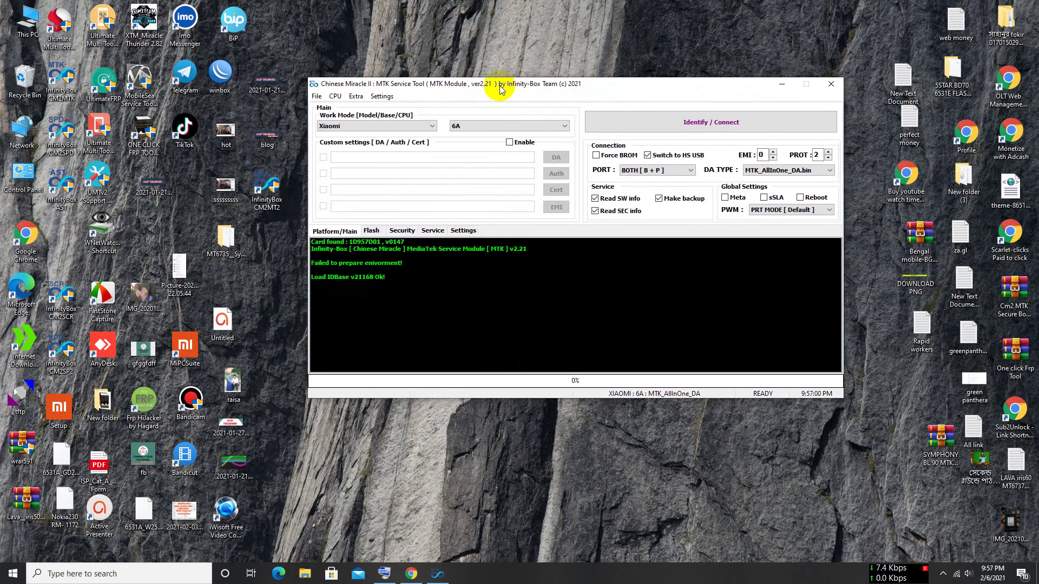
left_click_drag(501, 89, 485, 79)
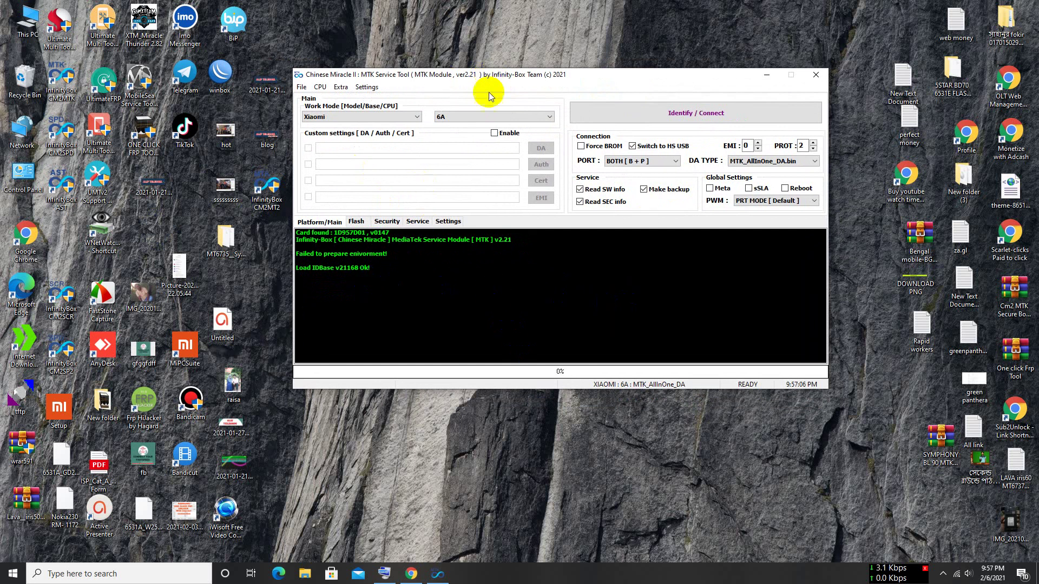
left_click_drag(494, 76, 508, 66)
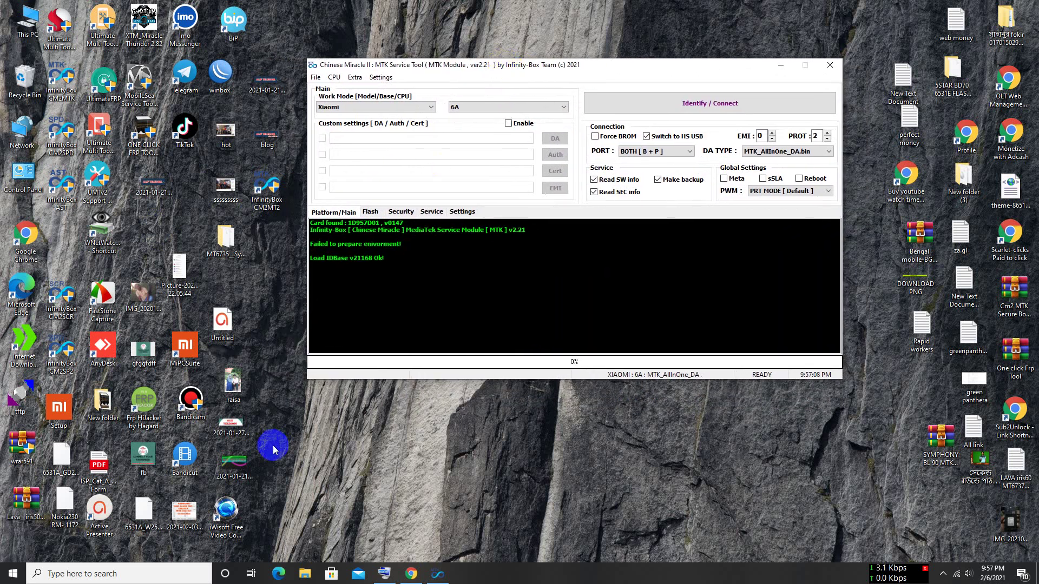
- Select all the log lines and reveal the hidden tray icons
left_click_drag(416, 268, 336, 222)
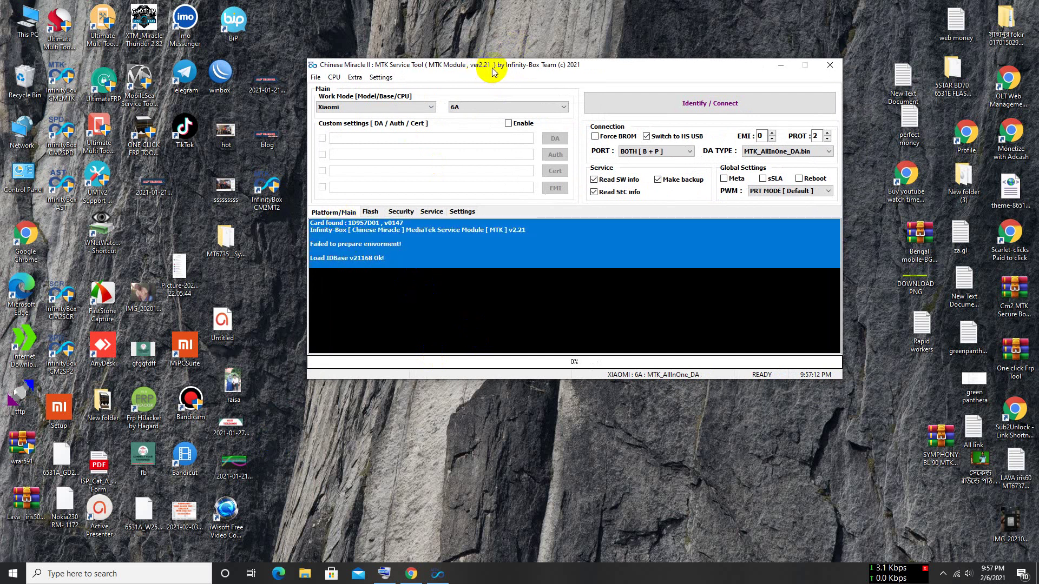
left_click_drag(662, 71, 659, 83)
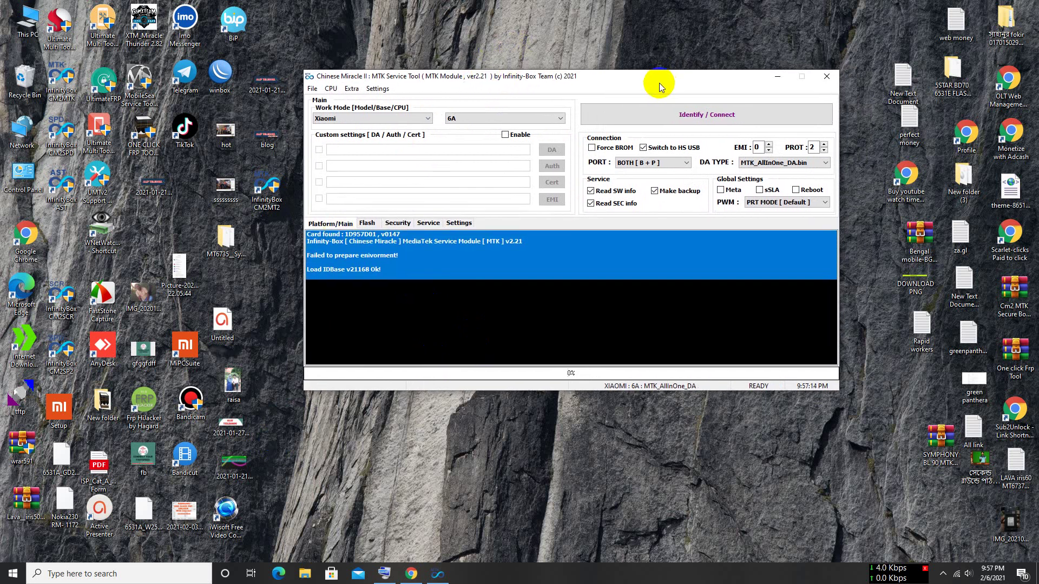
left_click(493, 301)
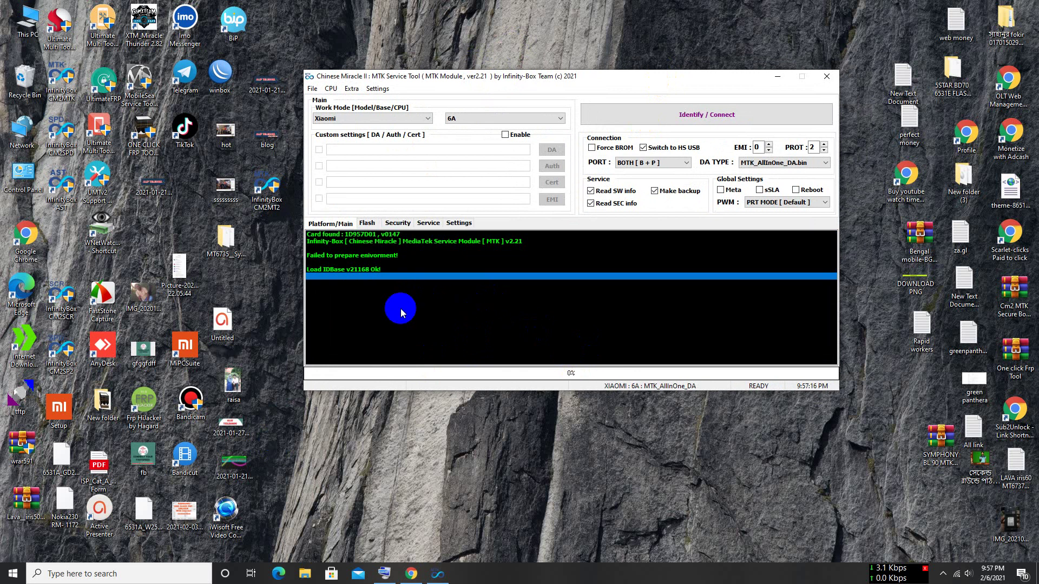
left_click_drag(402, 313, 352, 236)
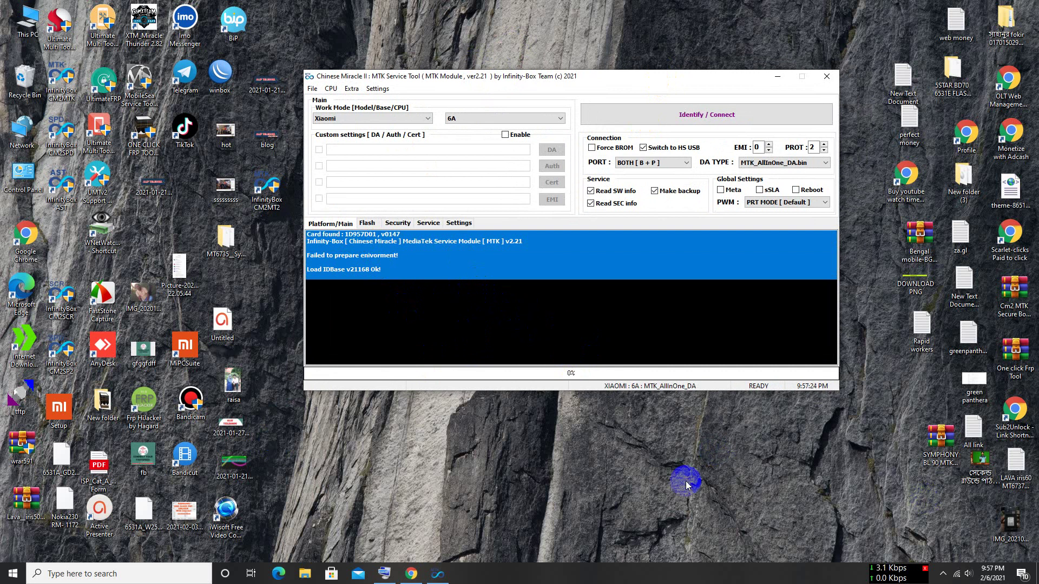
left_click(944, 574)
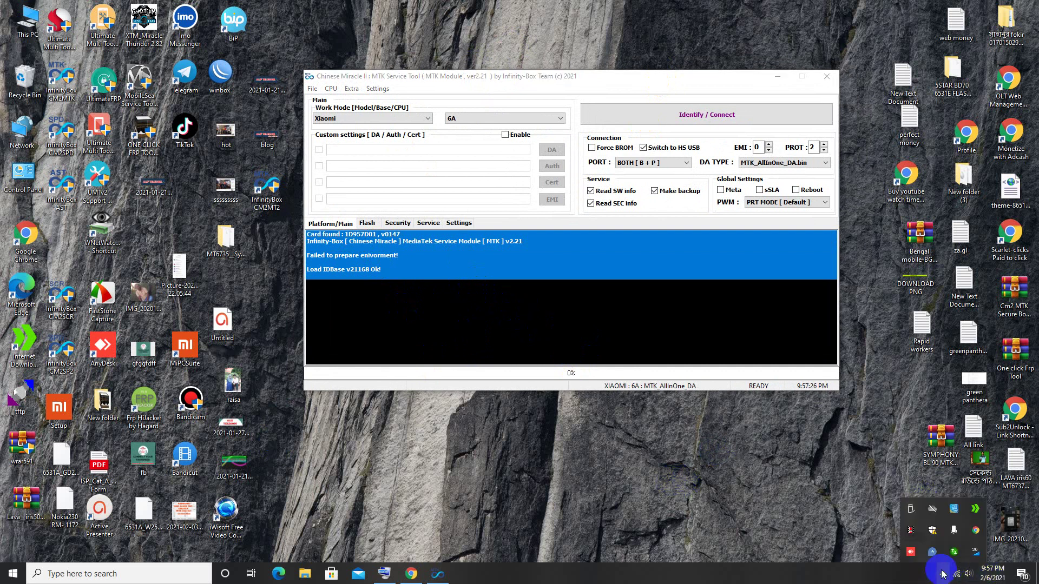